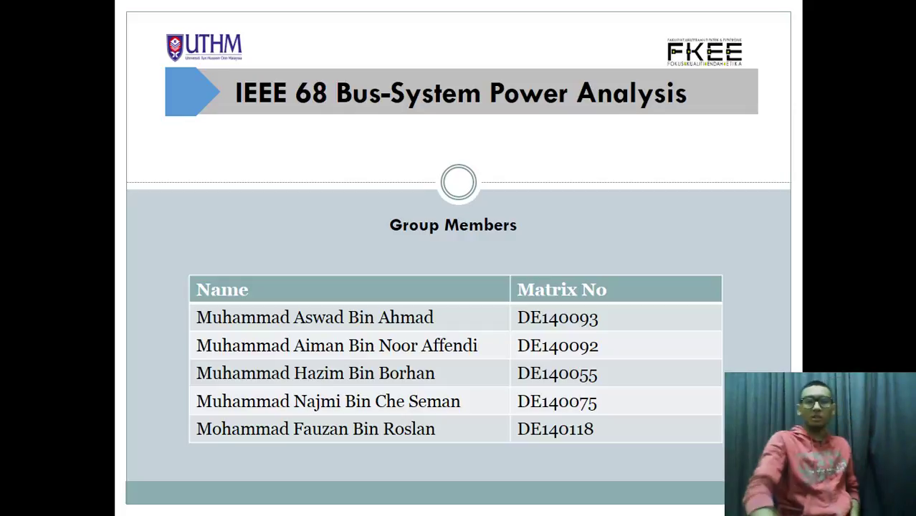
- Advance the slide show to the Introduction slide
key("Right")
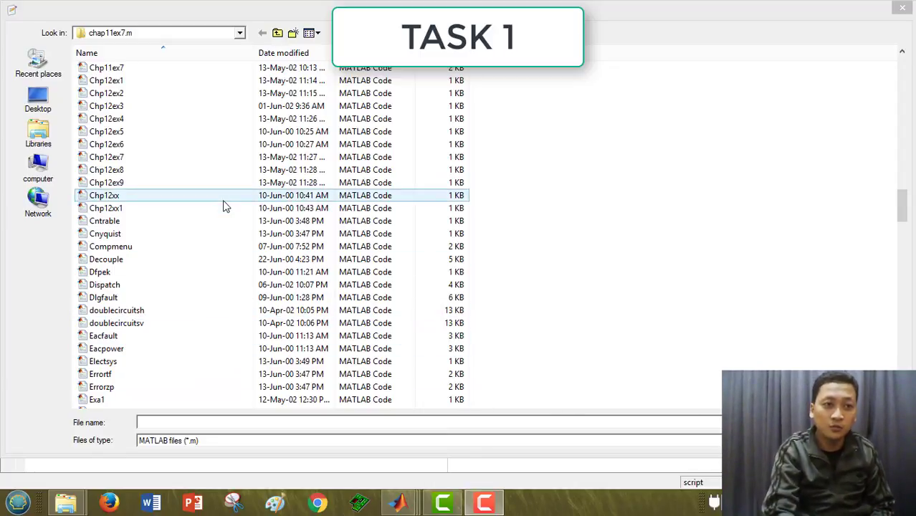
- Open the Chp11ex7 script from the Open dialog
double_click(159, 65)
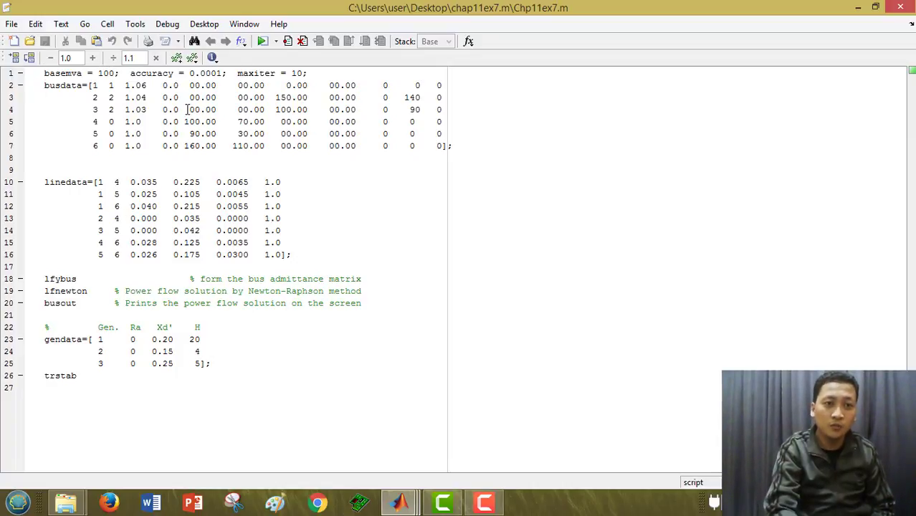
- Run Chp11ex7 with faulted bus 6, line [5,6] removed, clearing time 0.4 s and final time 1.5
left_click(262, 43)
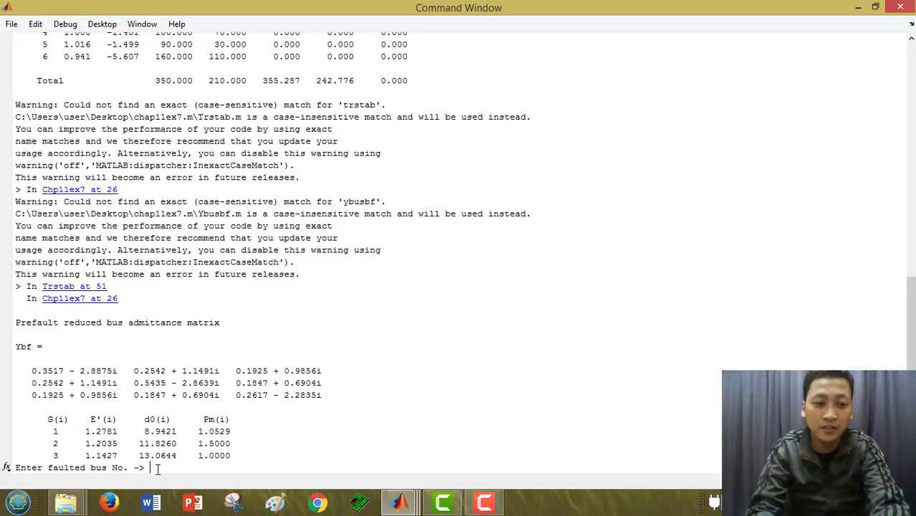
key("Return")
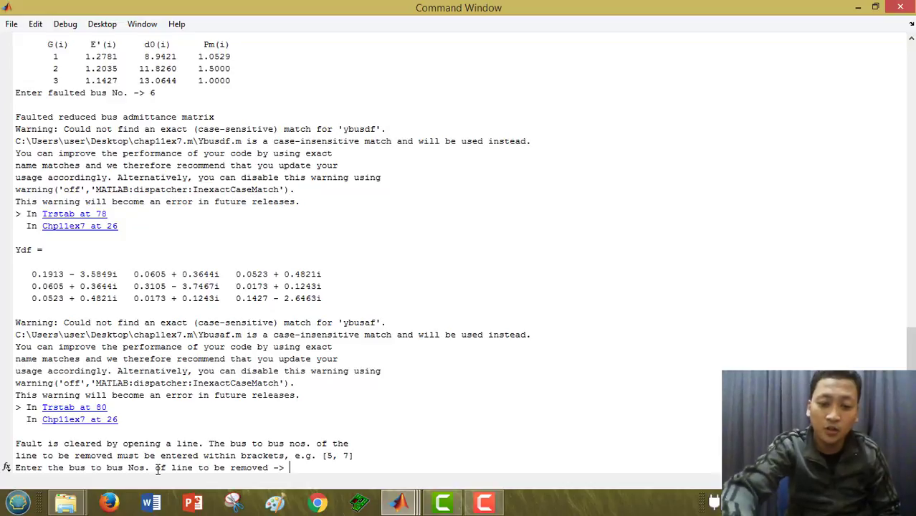
type("[")
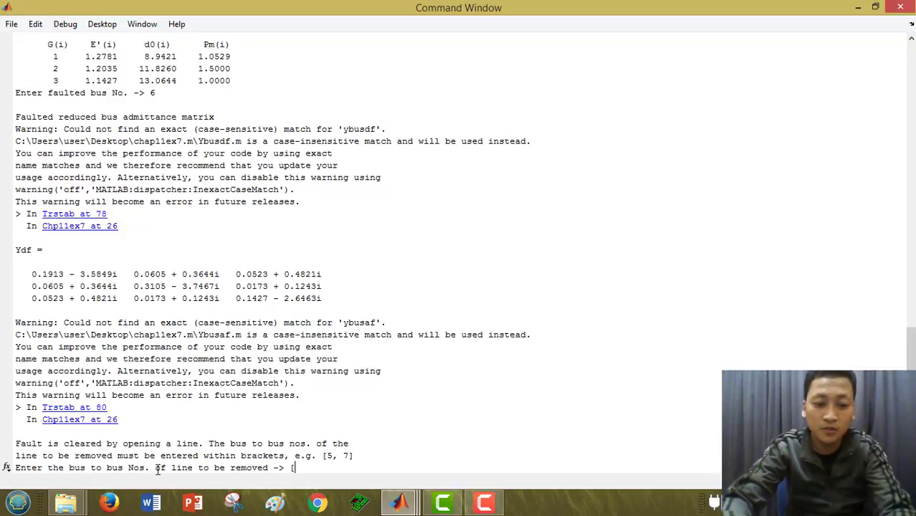
type("5,")
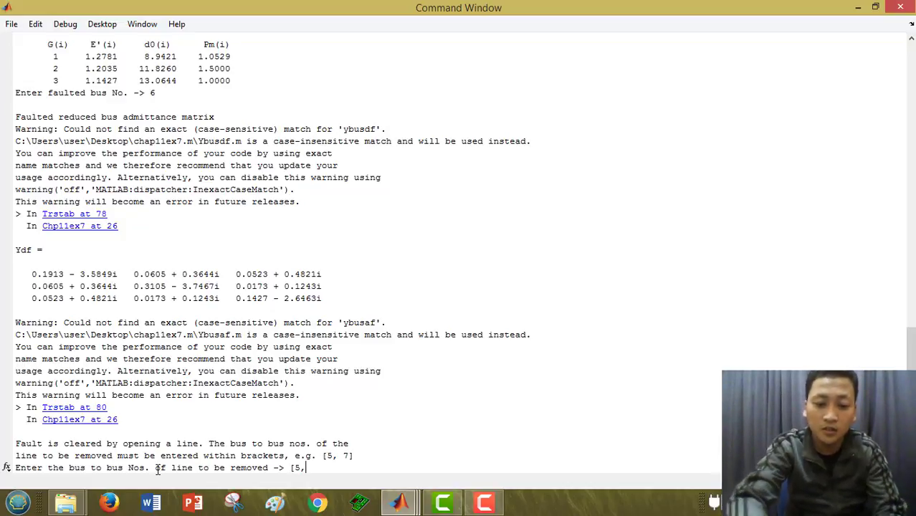
type("6")
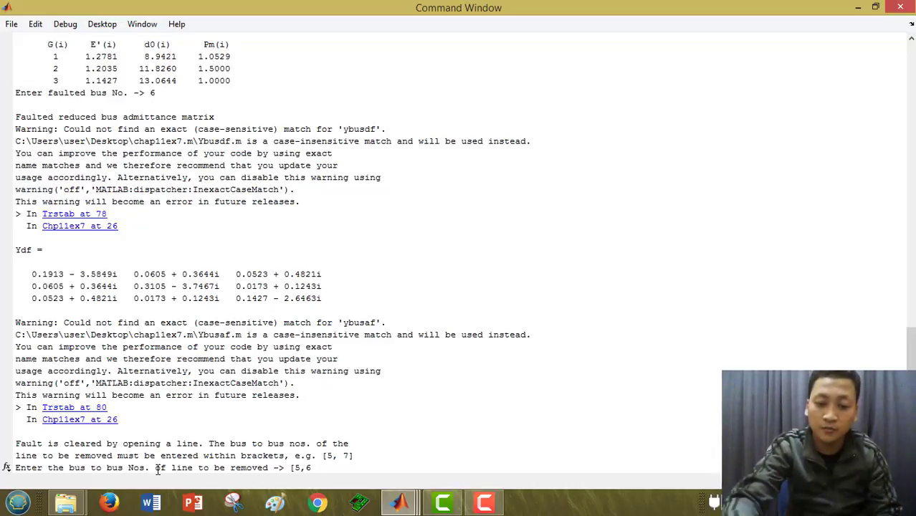
type("]")
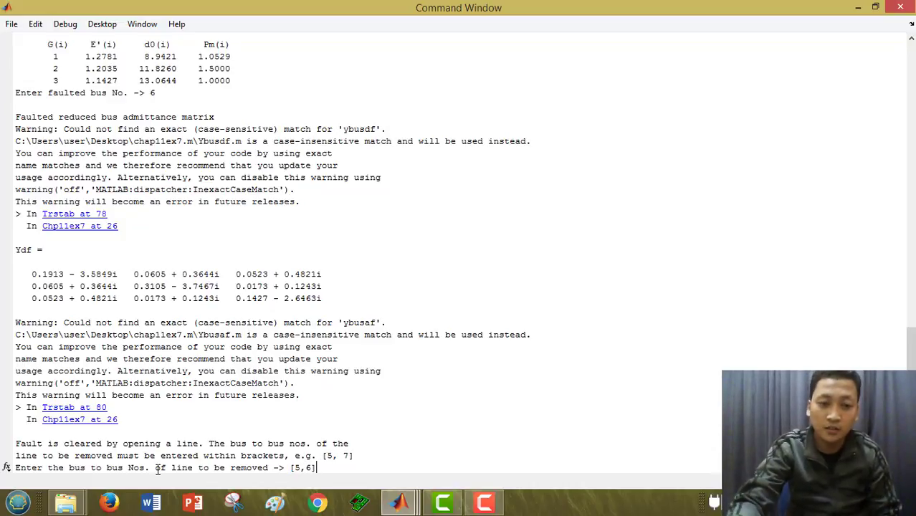
key("Return")
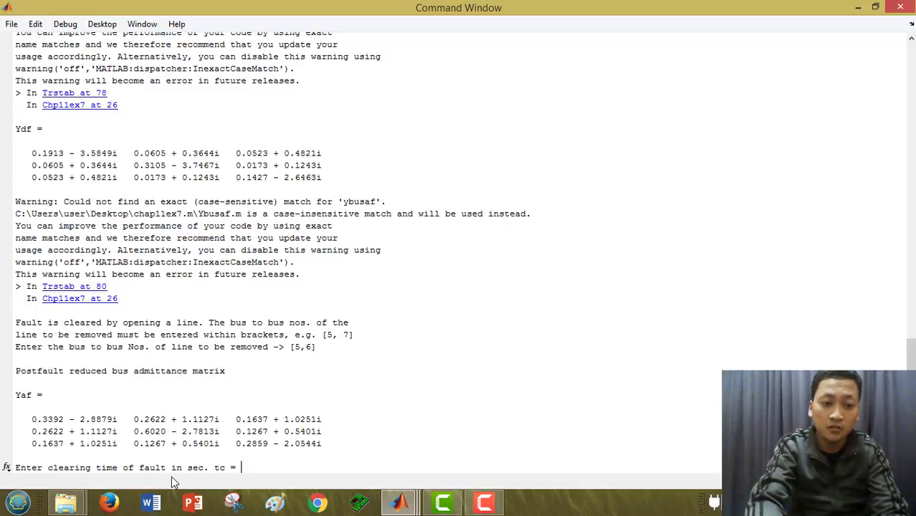
type("0.4")
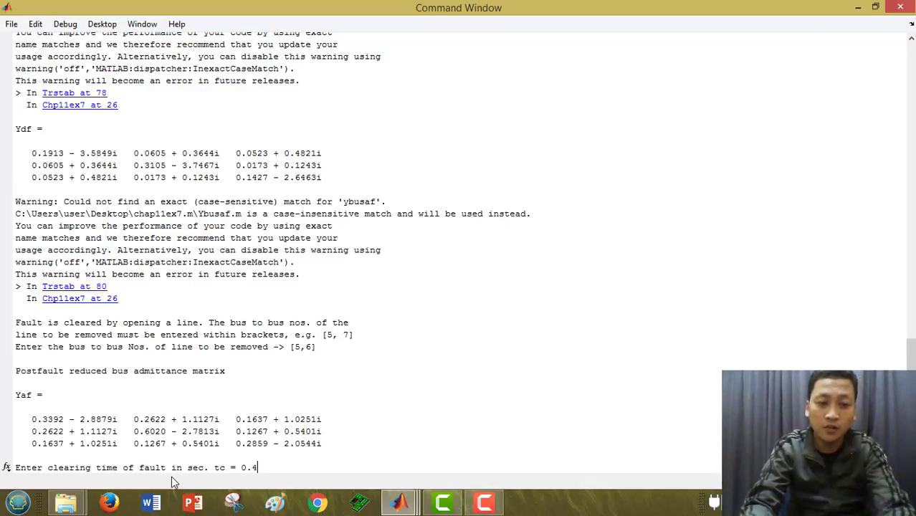
key("Return")
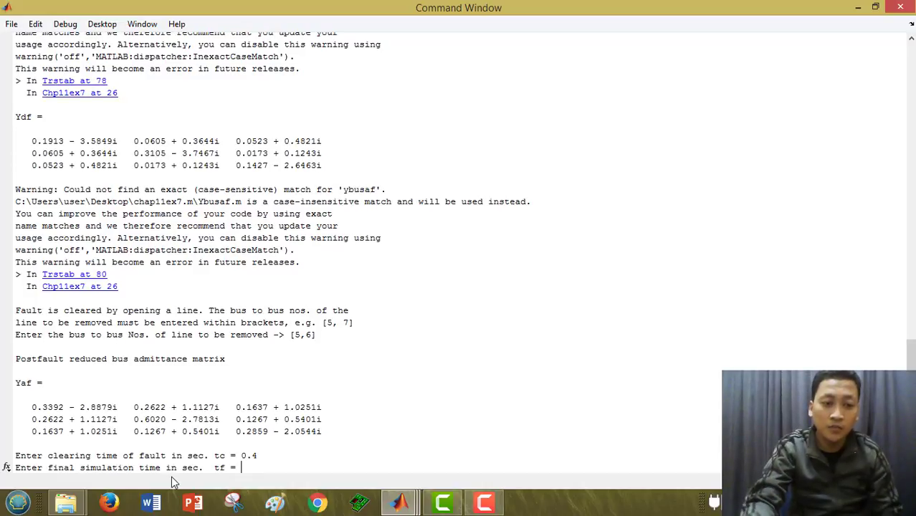
type("1.5")
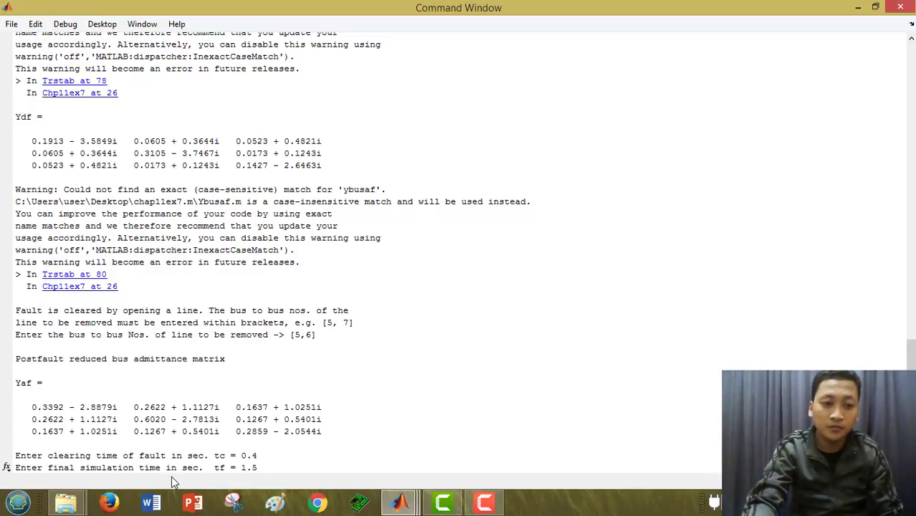
- Plot the 0.4 s swing curves, close the figure and answer 'y' to try another clearing time
key("Return")
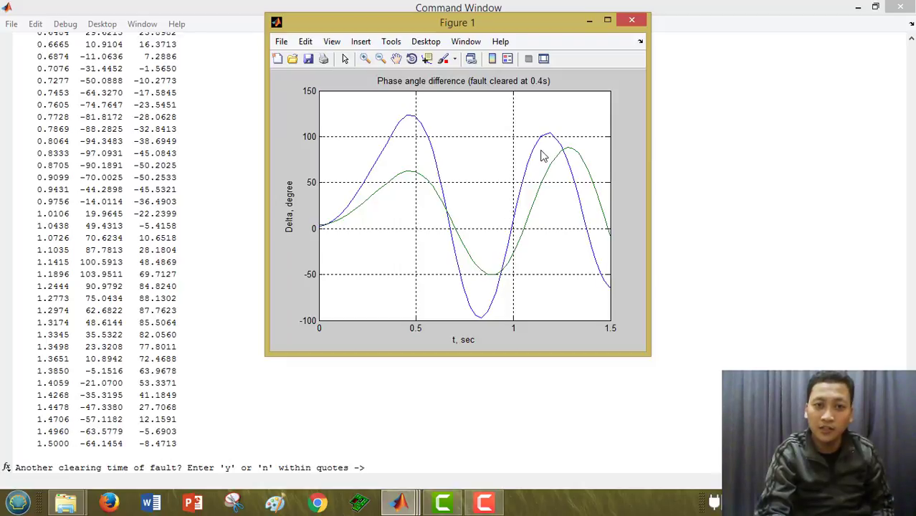
left_click(632, 20)
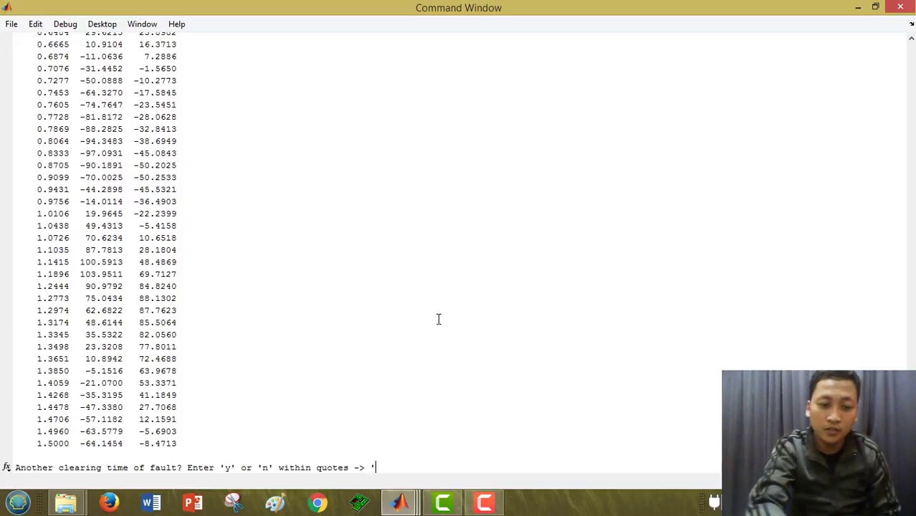
type("y'")
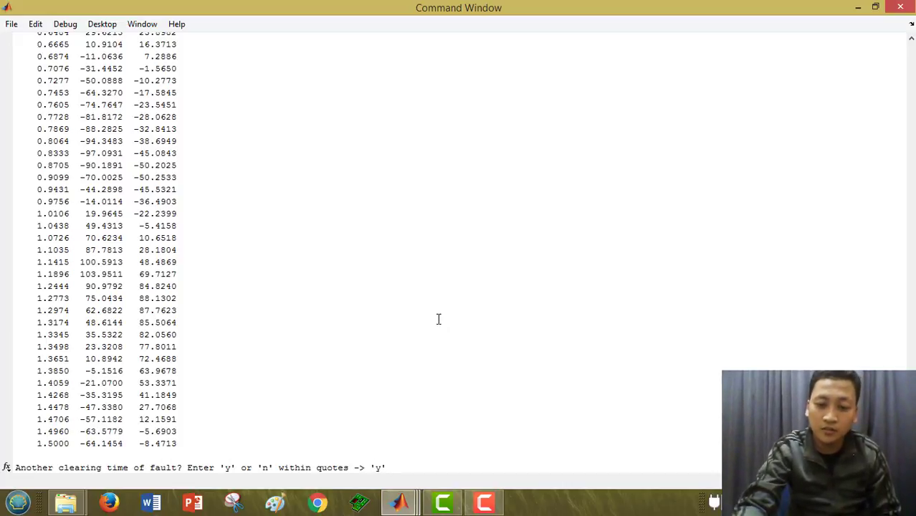
key("Return")
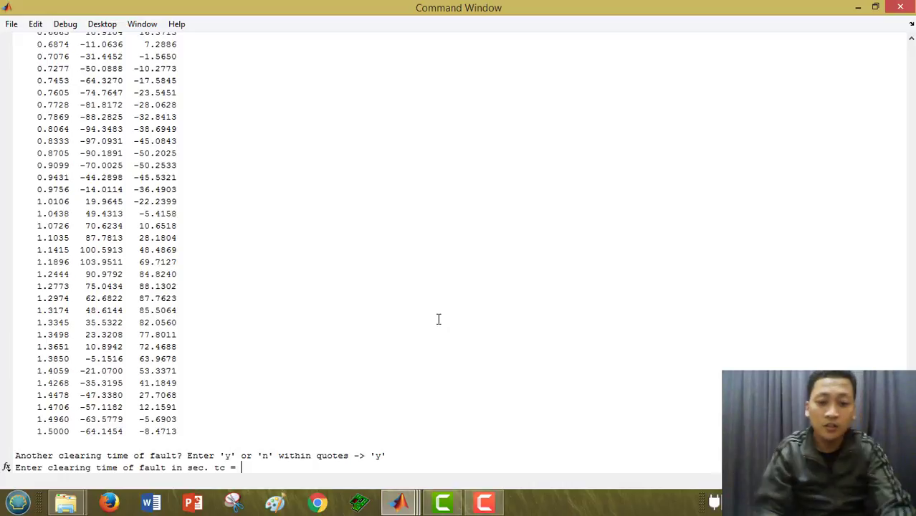
- Rerun with a 0.5 s clearing time and 1.5 s final time
type("0")
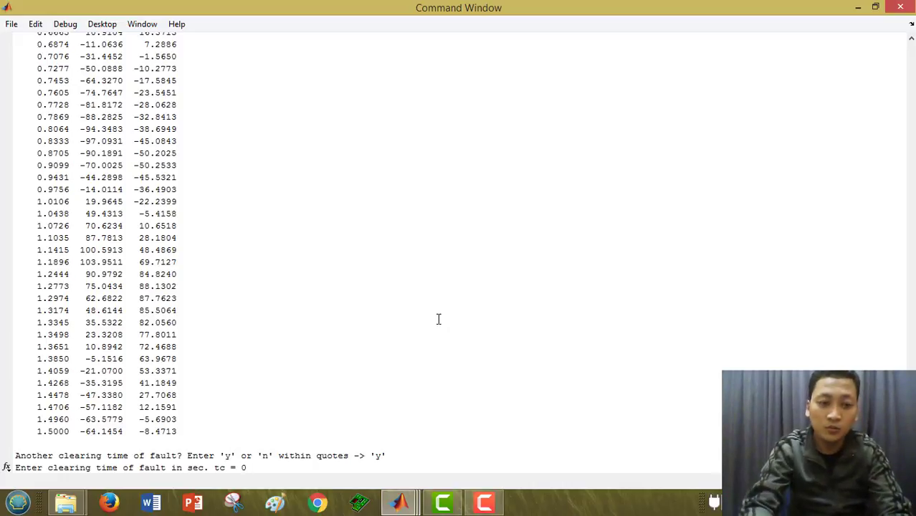
type(".")
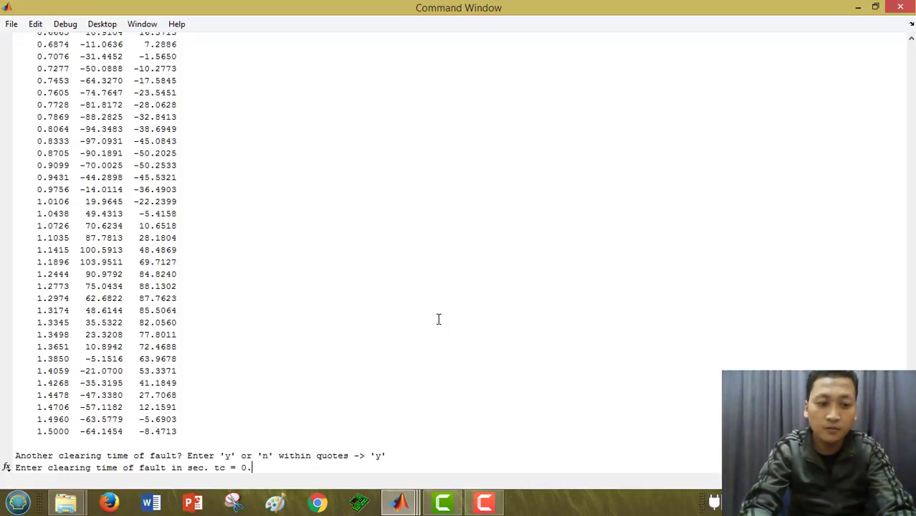
type("5")
key("Return")
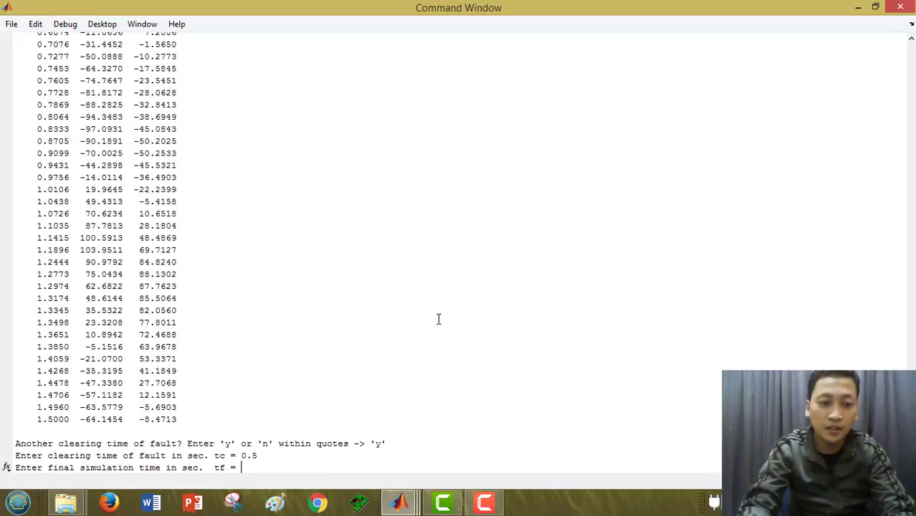
type("1.5")
key("Return")
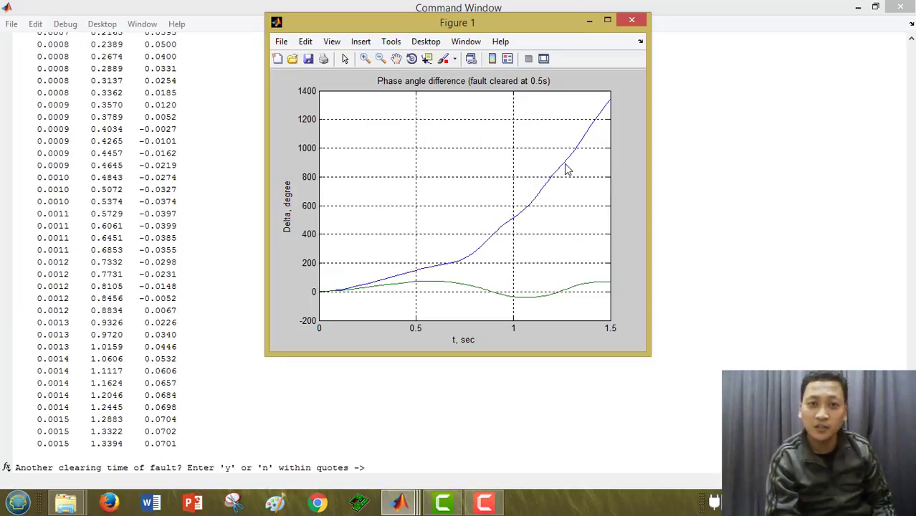
- Close the 0.5 s plot and rerun with clearing at 0.45 s and final time 1.5 s
left_click(623, 22)
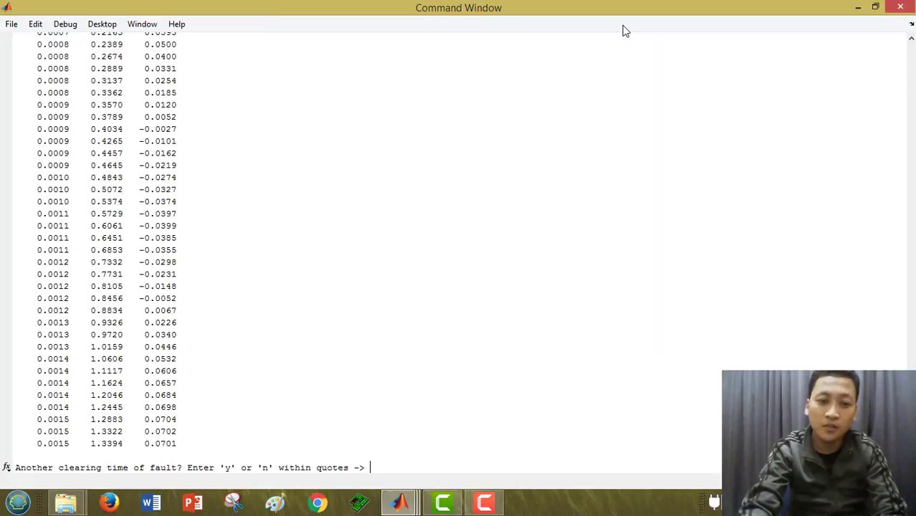
type("y'")
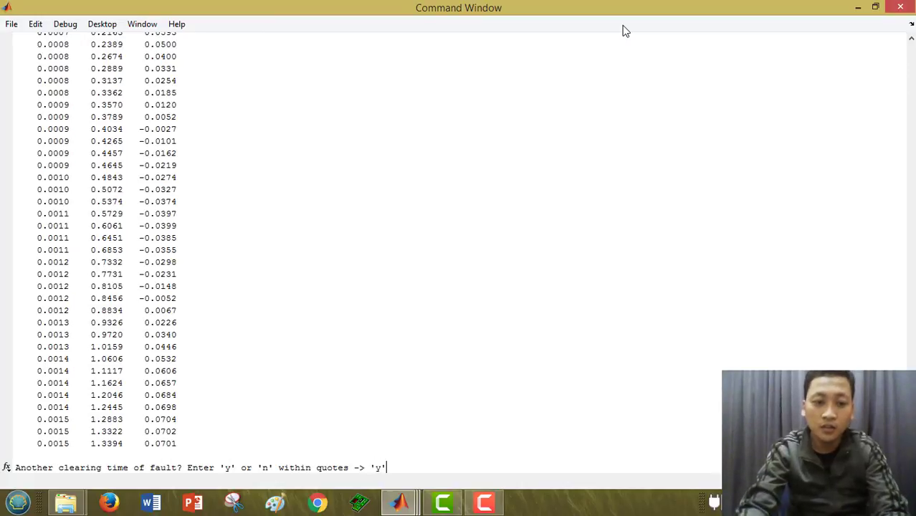
key("Return")
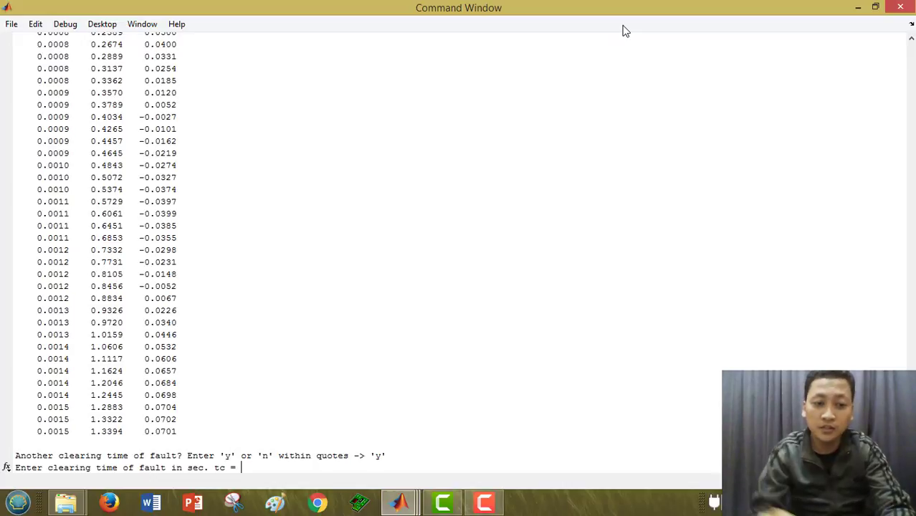
type("0.")
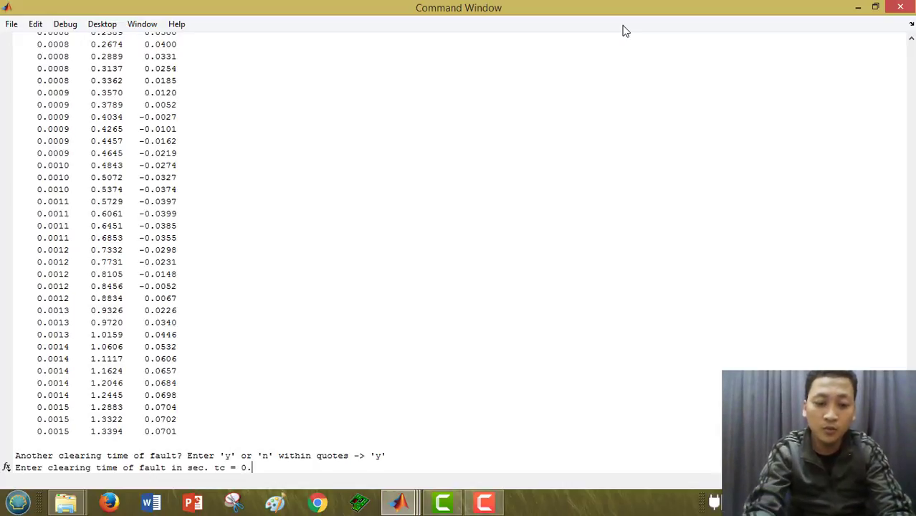
type("45")
key("Return")
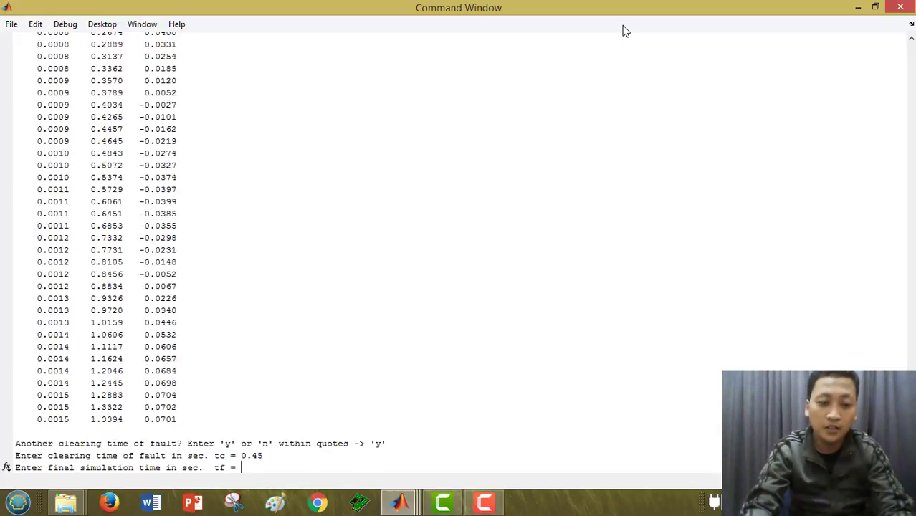
type("1.5")
key("Return")
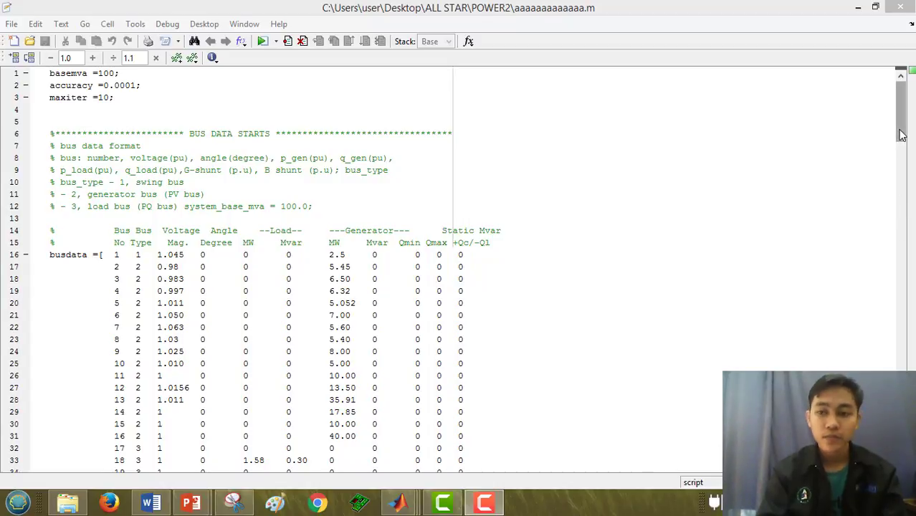
left_click_drag(901, 135, 900, 163)
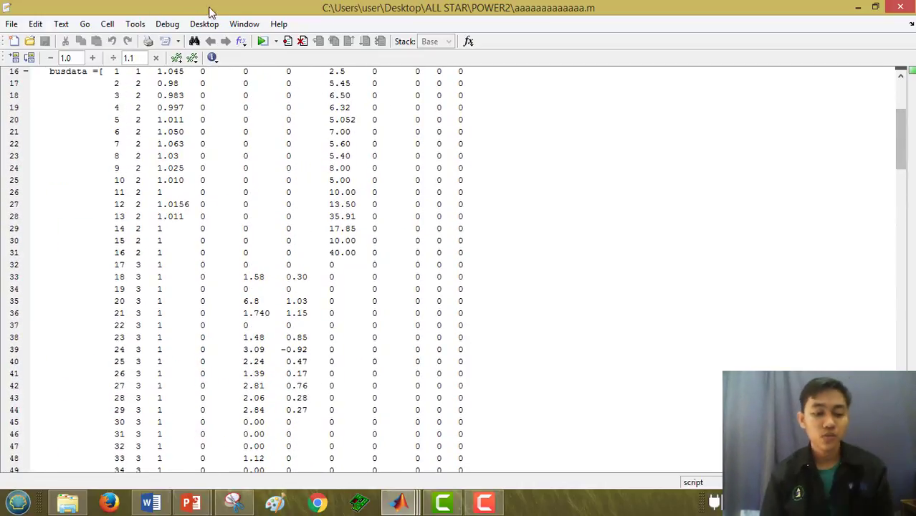
- Run the 68-bus script, add its folder to the path, and enter fault bus 25 with line [54,25] removed
left_click(263, 42)
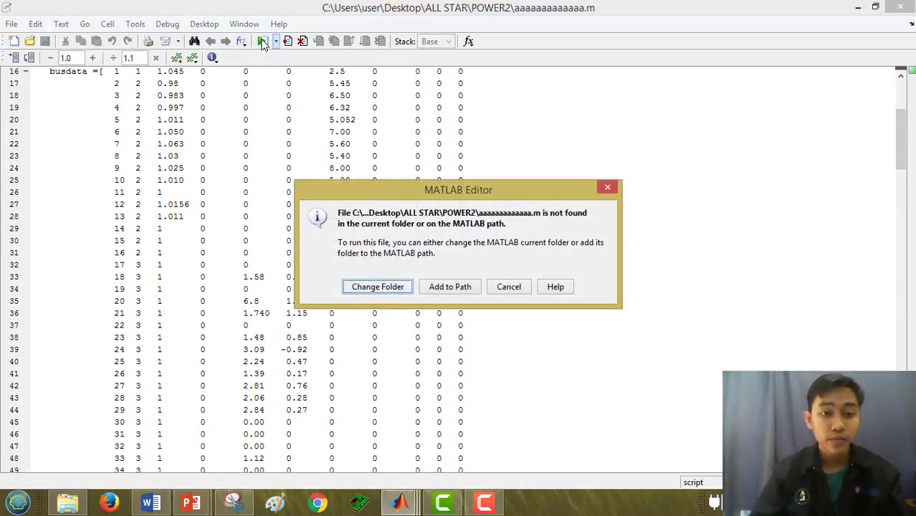
left_click(473, 292)
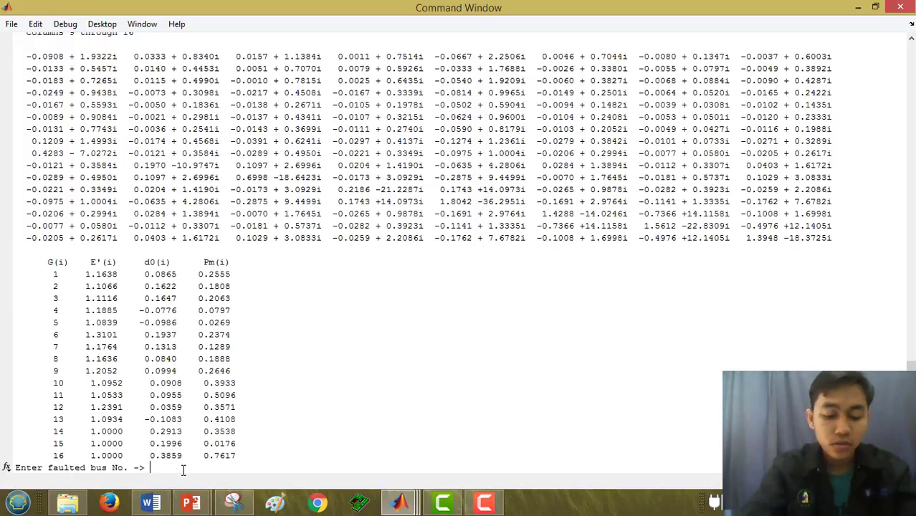
type("25")
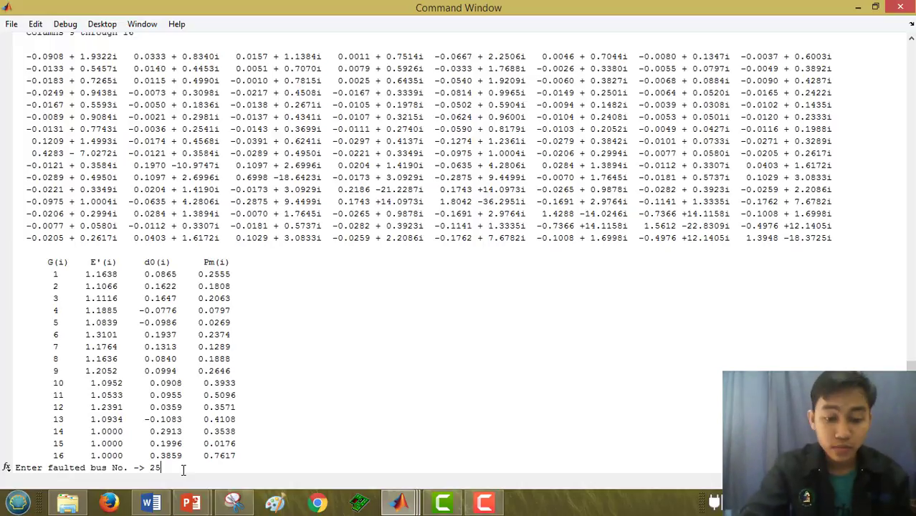
key("Return")
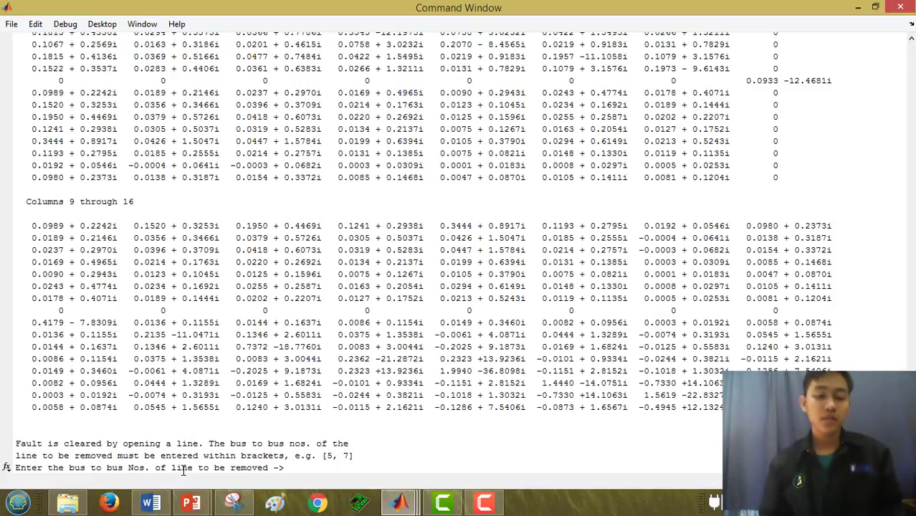
type("[")
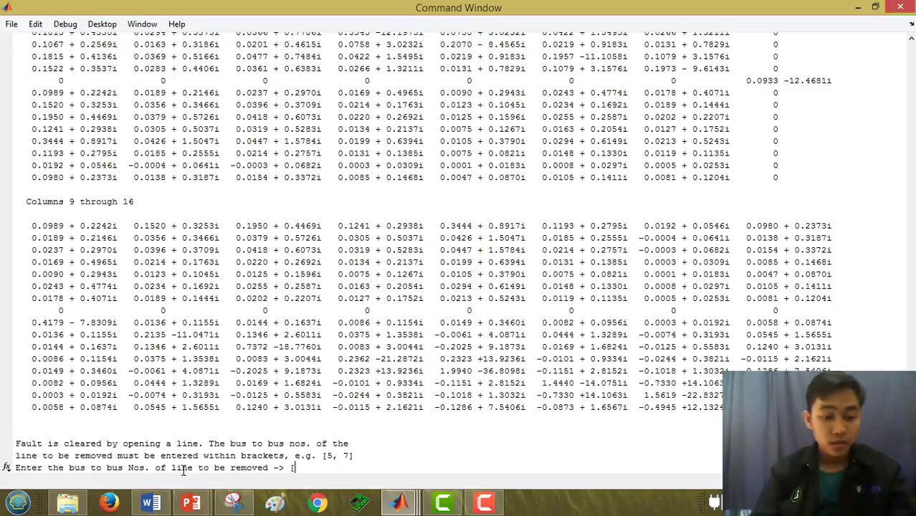
type("54,")
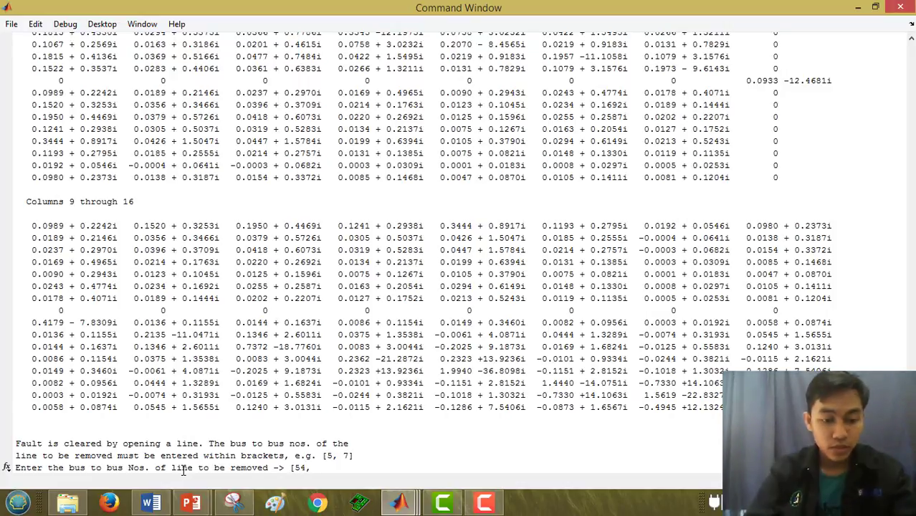
type("25]")
key("Return")
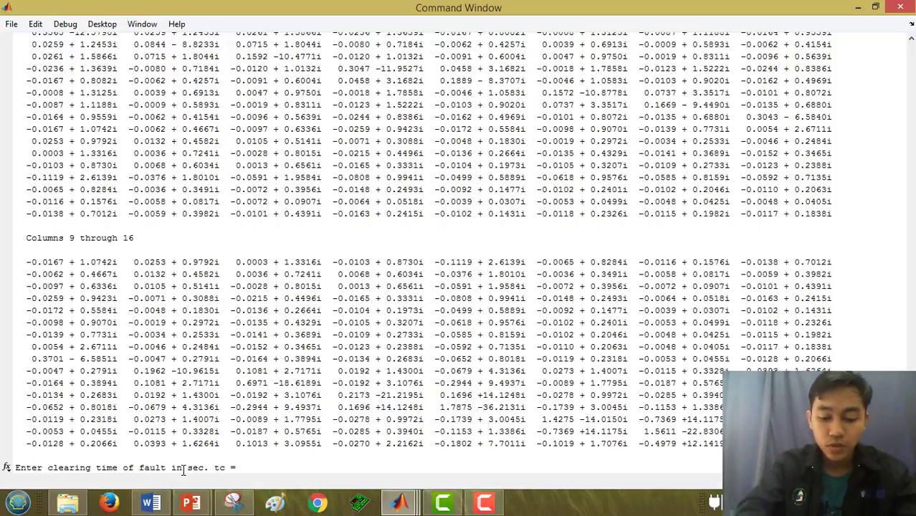
- Enter a 1.3 s clearing time and 2.0 s final time to plot the rotor angles
type("11.")
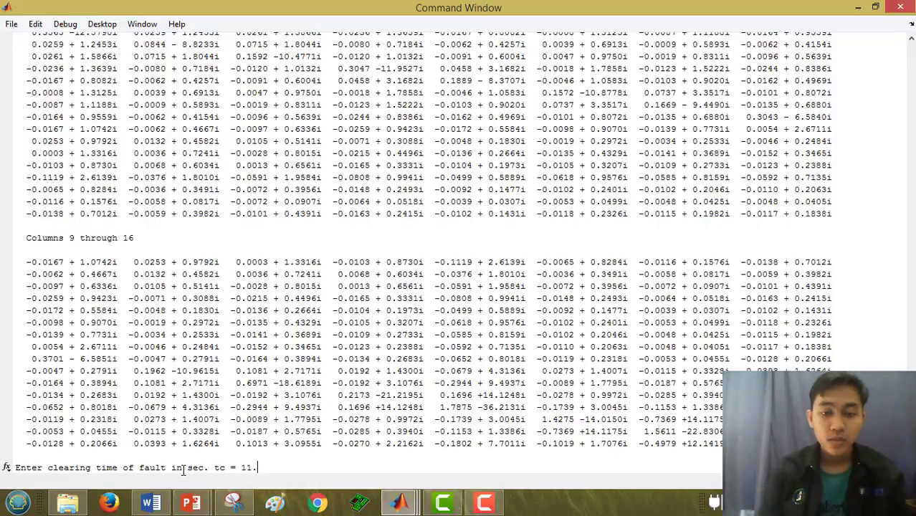
type("3")
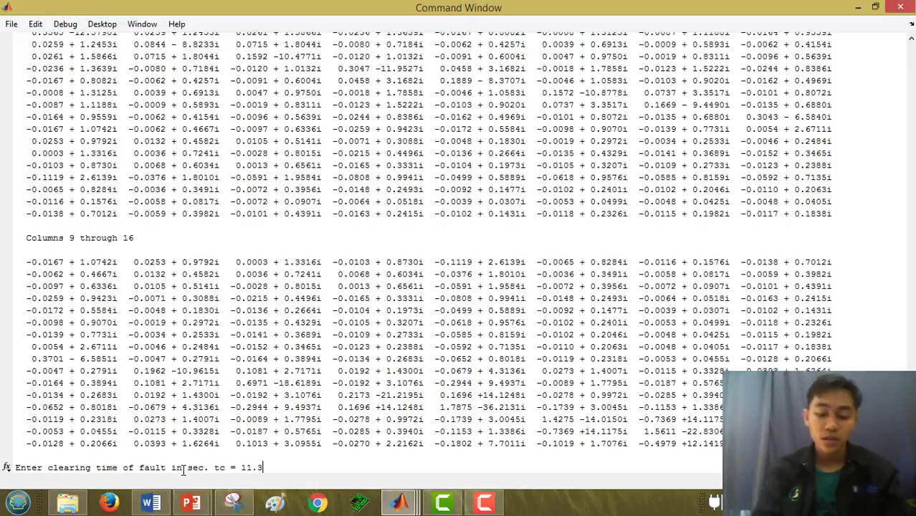
key("BackSpace")
key("BackSpace")
type("3")
key("Return")
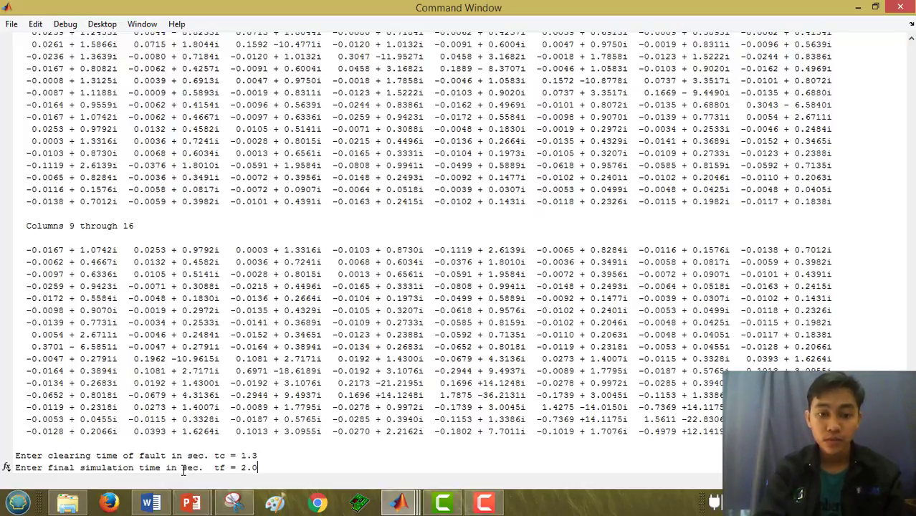
key("Return")
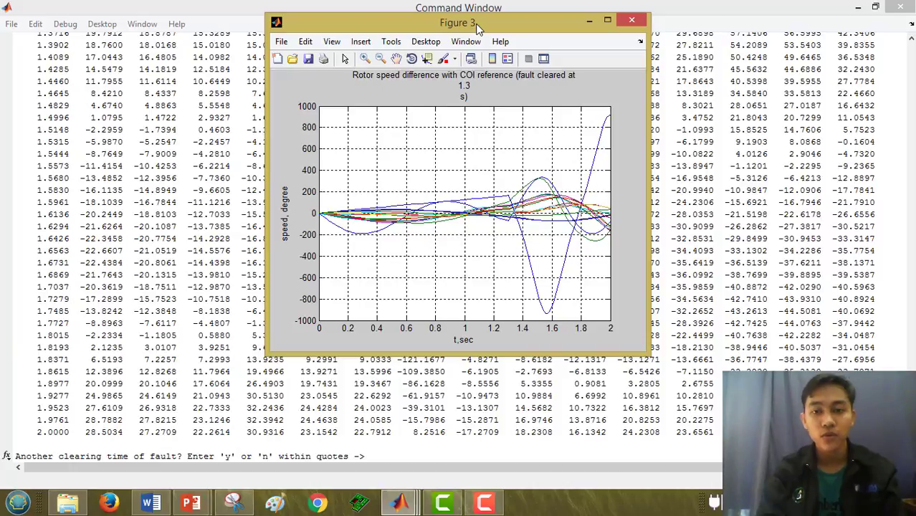
- Spread Figures 1–3 apart and bring each rotor angle and speed plot forward to compare
left_click_drag(478, 26, 206, 125)
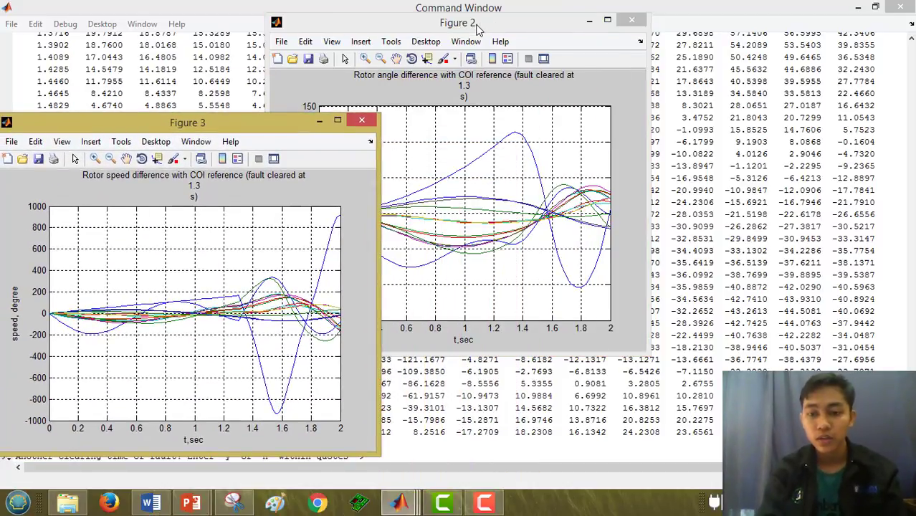
left_click_drag(478, 27, 672, 168)
left_click(497, 27)
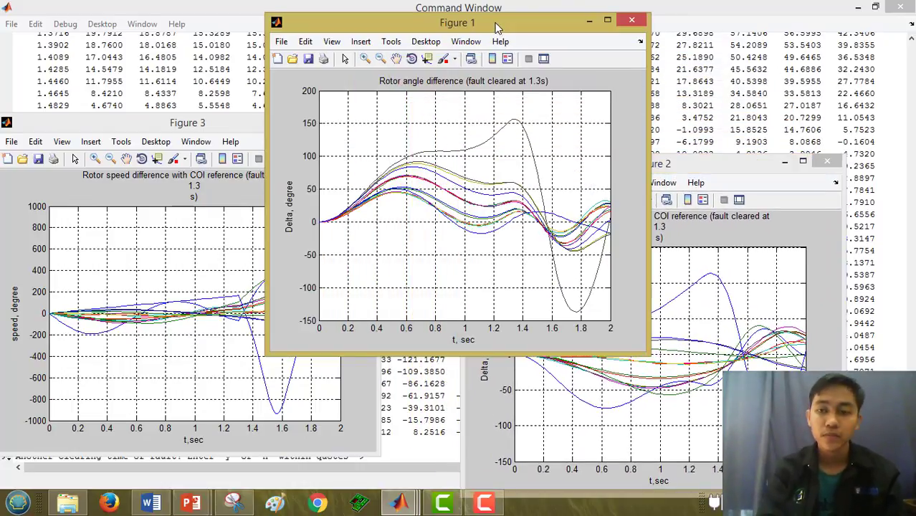
left_click_drag(497, 27, 559, 54)
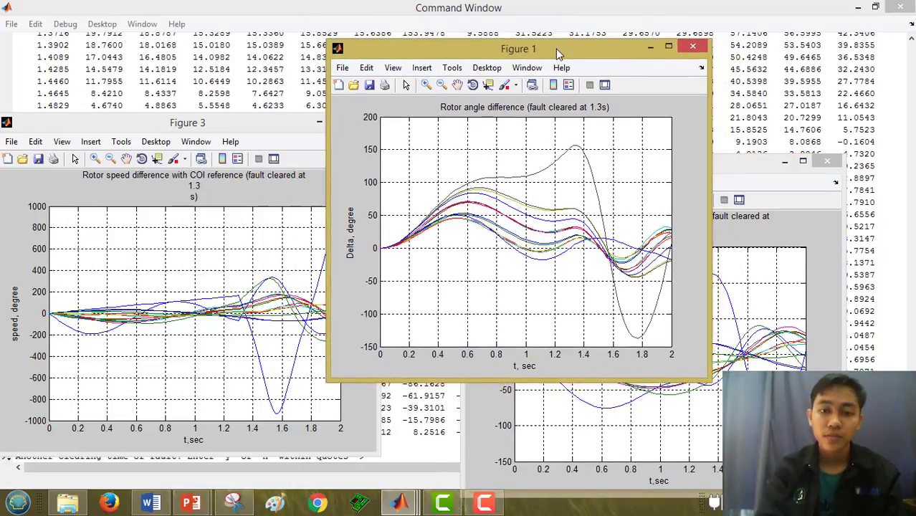
left_click(761, 158)
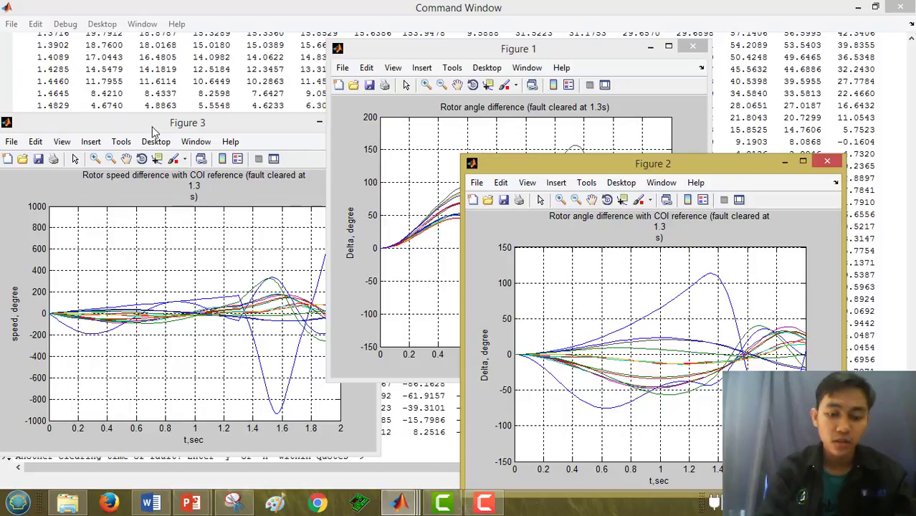
left_click(254, 122)
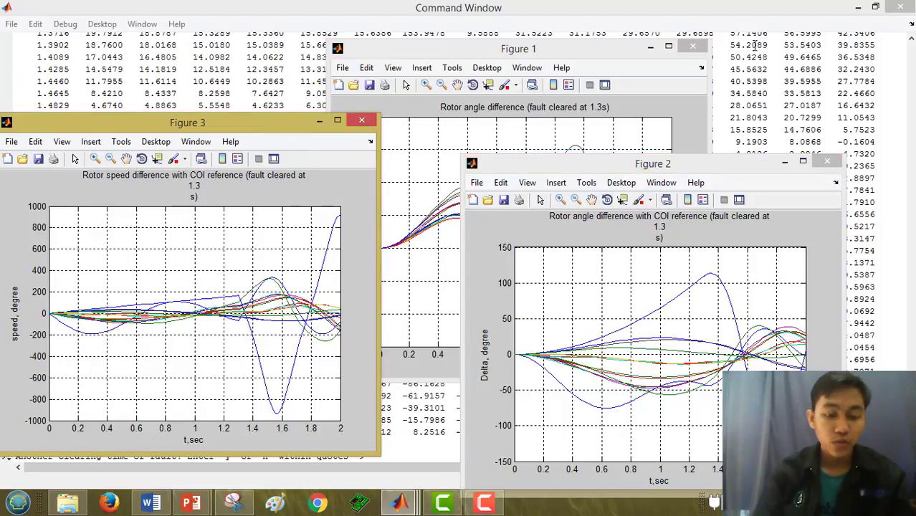
- Close all three 1.3 s figure windows
left_click(693, 47)
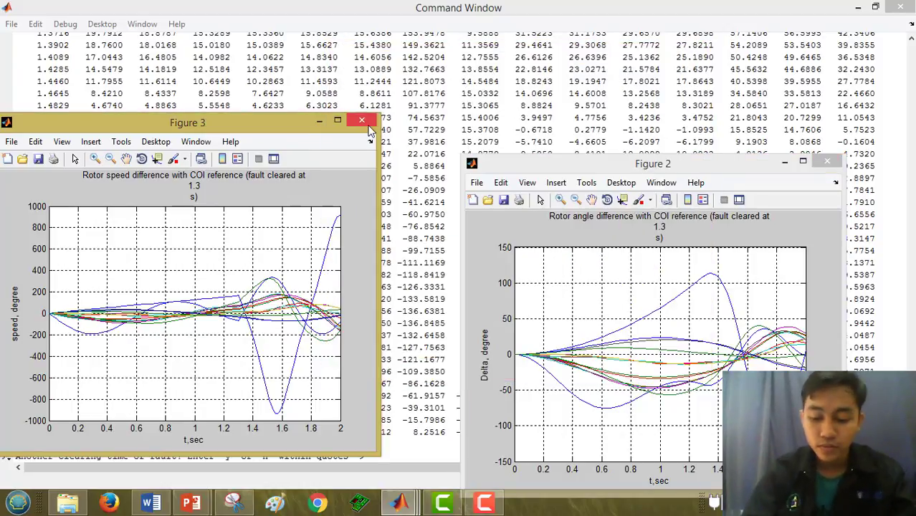
left_click(827, 162)
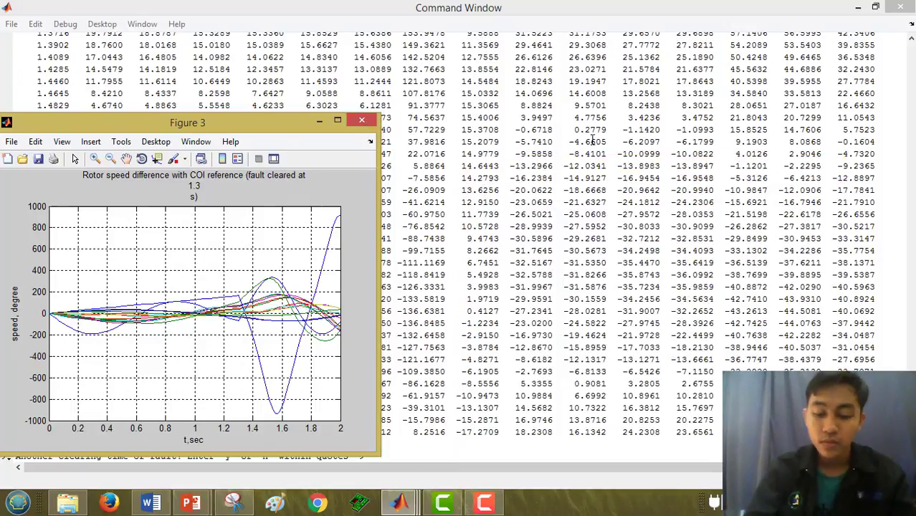
left_click(362, 120)
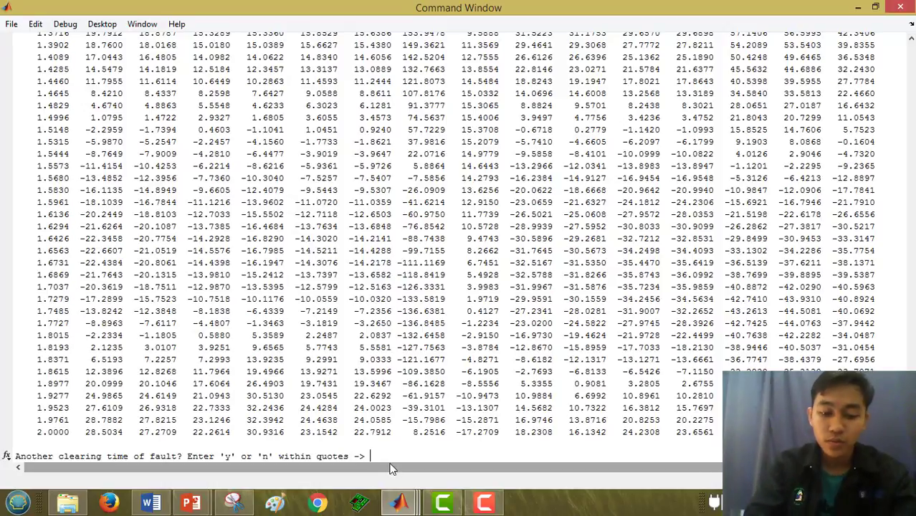
- Answer 'y', then rerun with a 1.6 s clearing time and 2.0 s final time
type("'y")
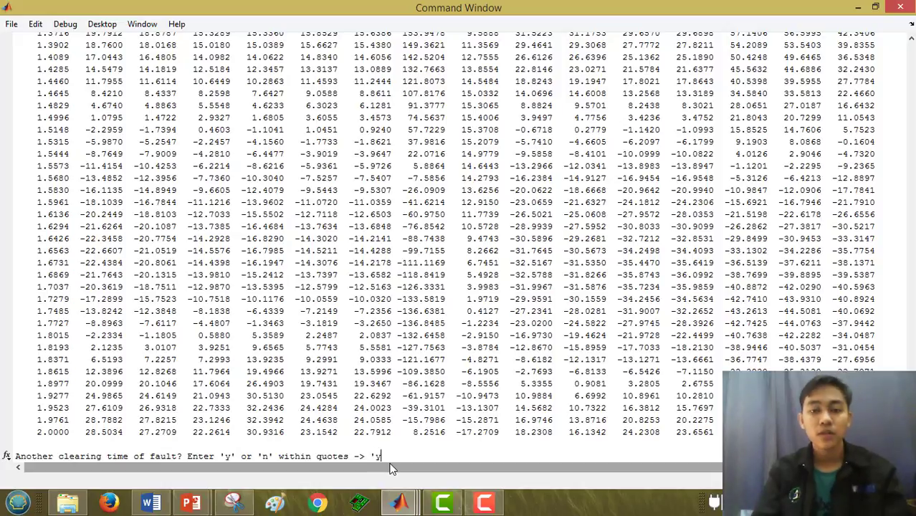
type("'")
key("Return")
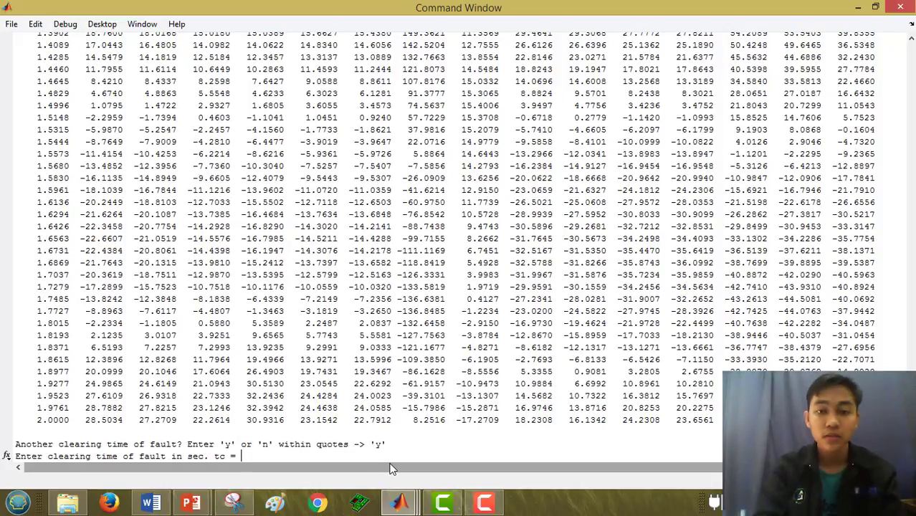
type("1.6")
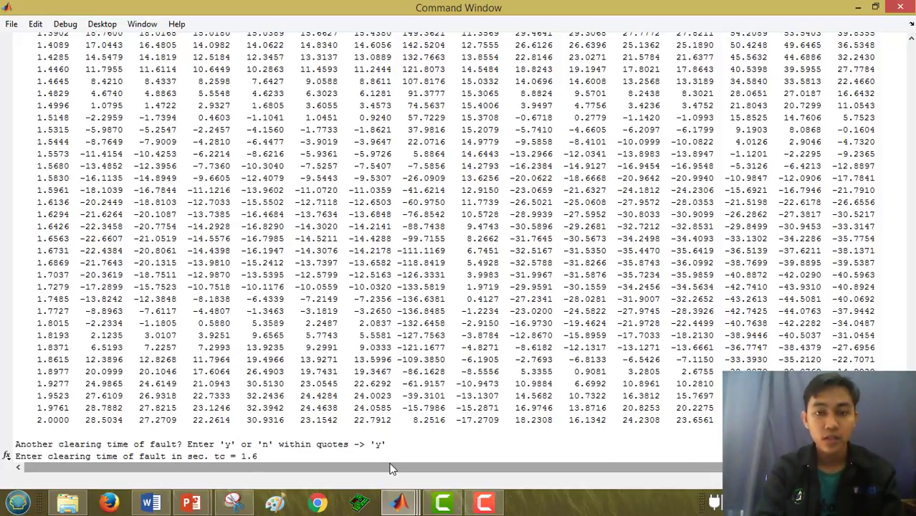
key("Return")
type("2.")
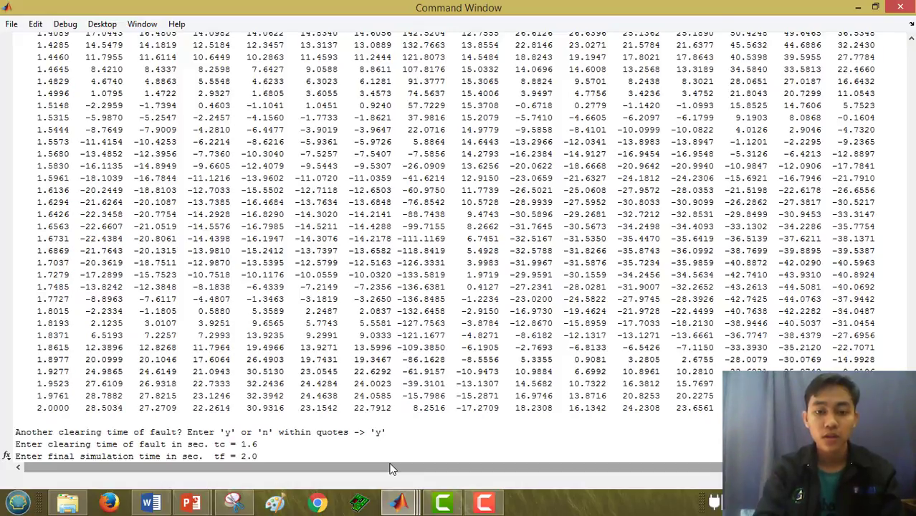
type("0")
key("Return")
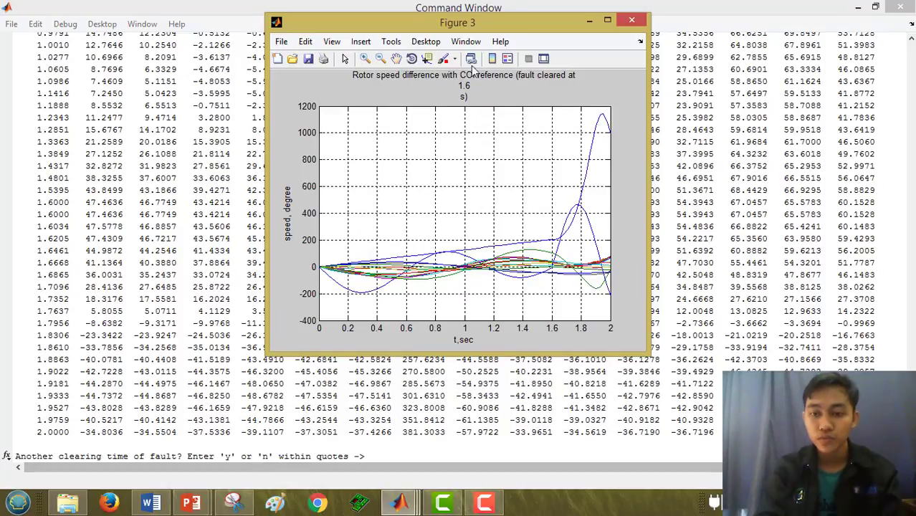
- Arrange the rotor-speed, COI rotor-angle and rotor-angle difference plots side by side
left_click_drag(439, 23, 154, 151)
left_click(680, 107)
left_click_drag(556, 54, 793, 168)
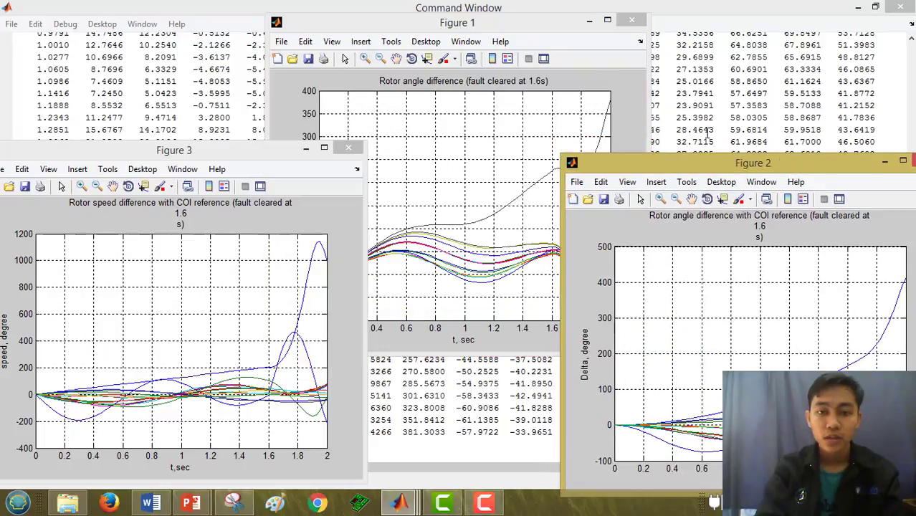
left_click(485, 26)
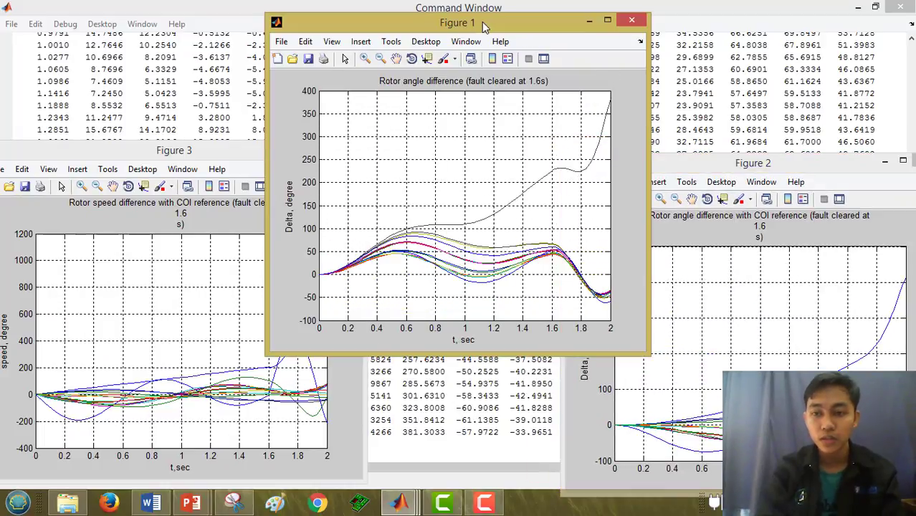
left_click(758, 172)
left_click_drag(758, 172, 694, 106)
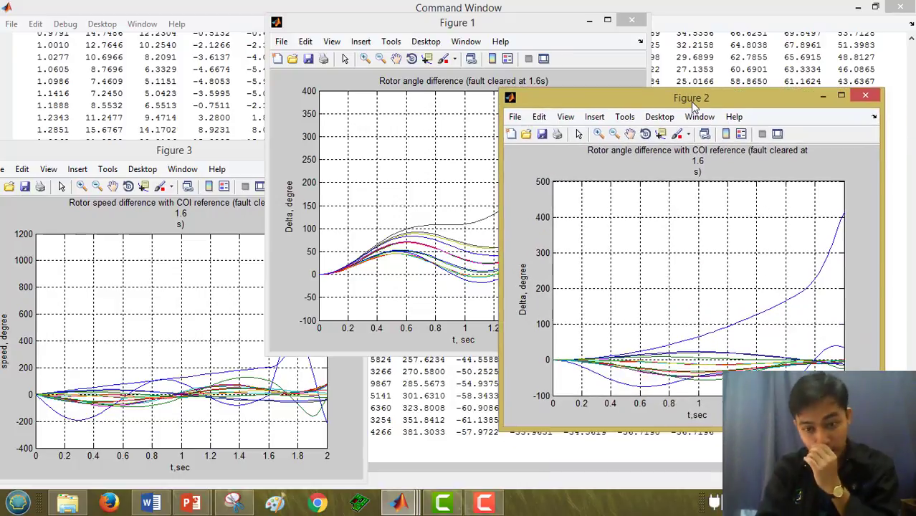
left_click(212, 156)
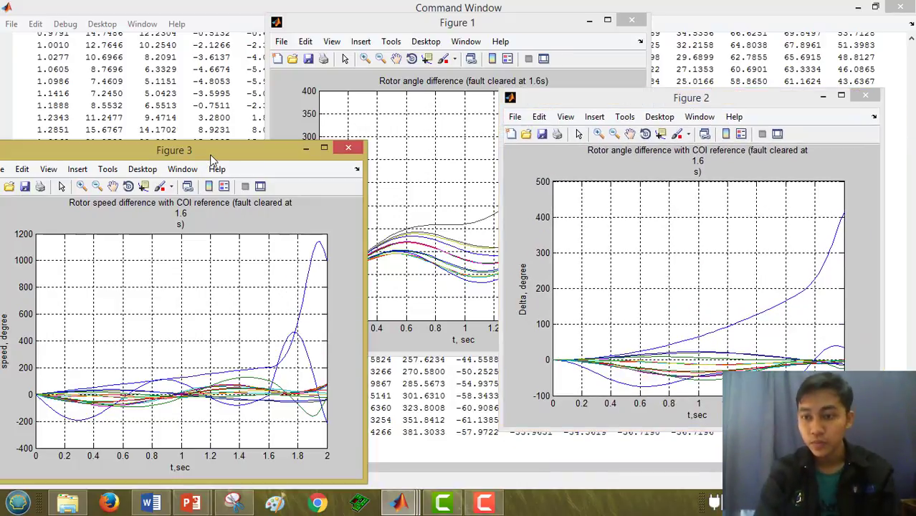
left_click_drag(212, 157, 329, 80)
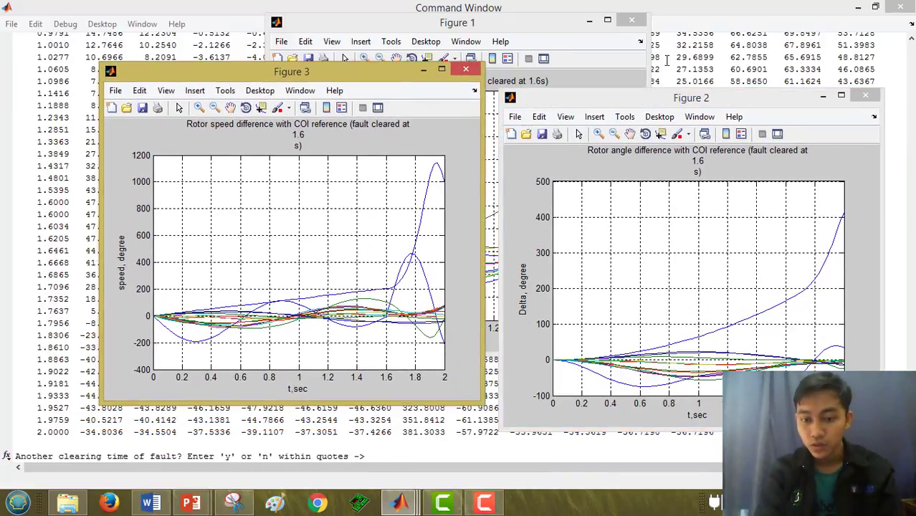
left_click(715, 103)
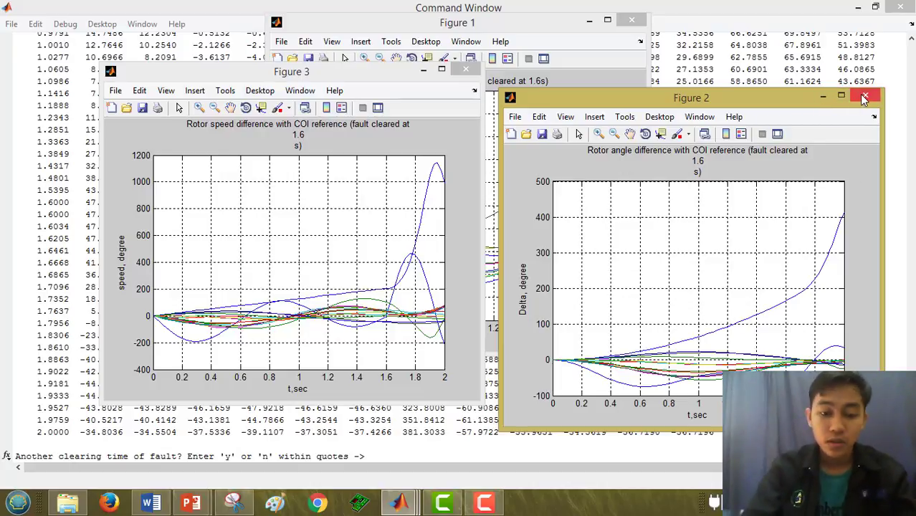
- Close the three 1.6 s plot windows
left_click(627, 25)
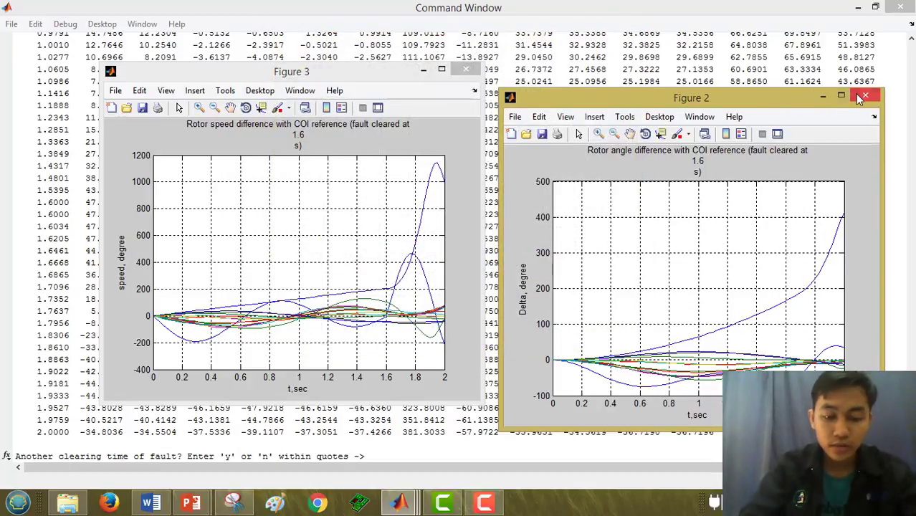
left_click(857, 94)
left_click(465, 69)
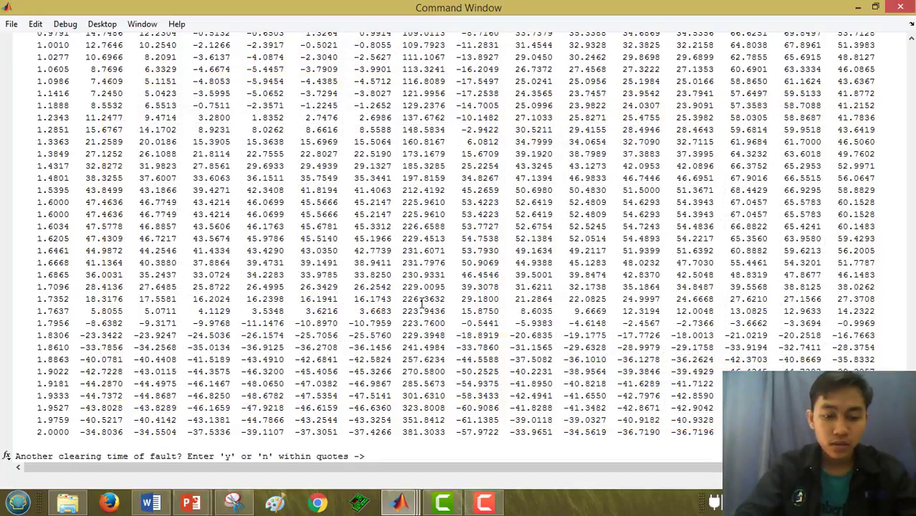
- Confirm another run and enter a 1.4 s clearing time with a 2.0 s final time
type("'y")
key("Return")
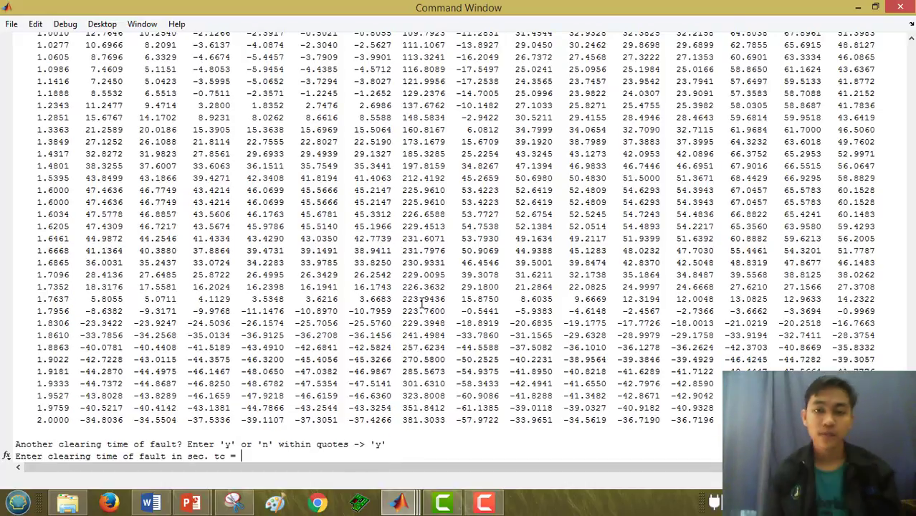
type("1.4")
key("Return")
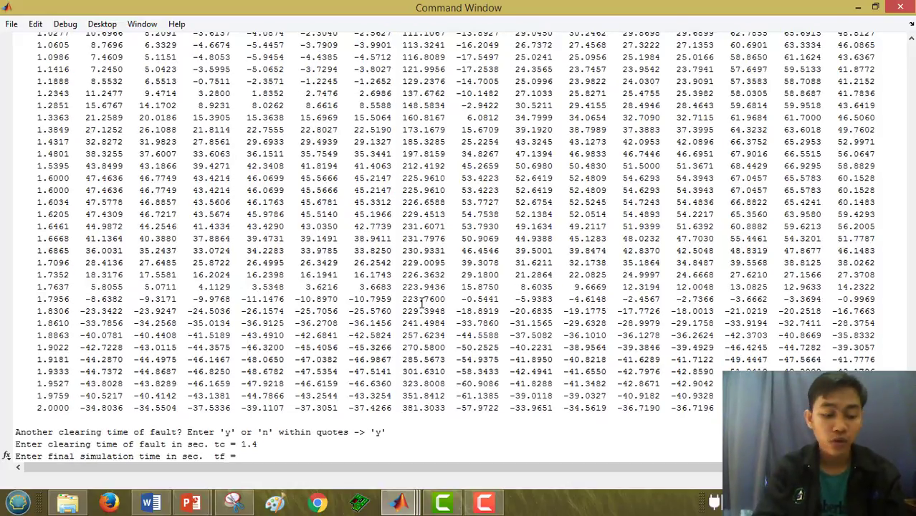
type("2.")
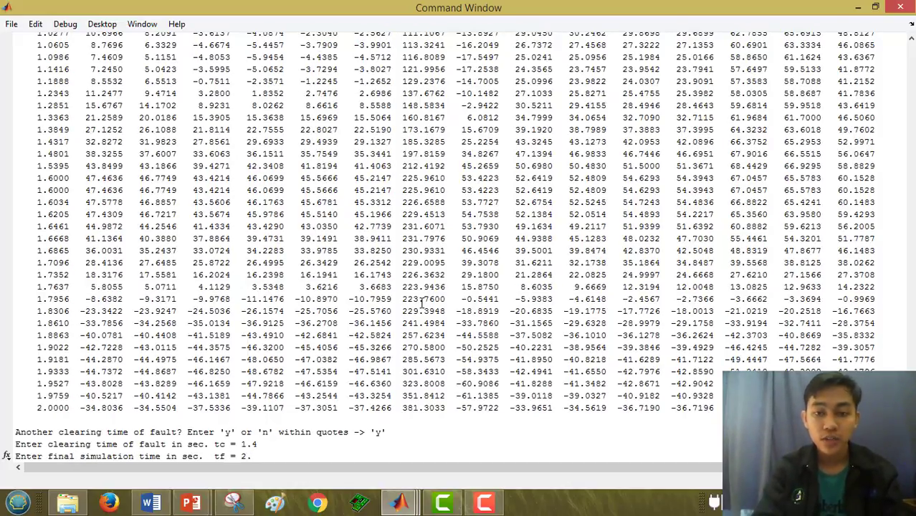
type("0")
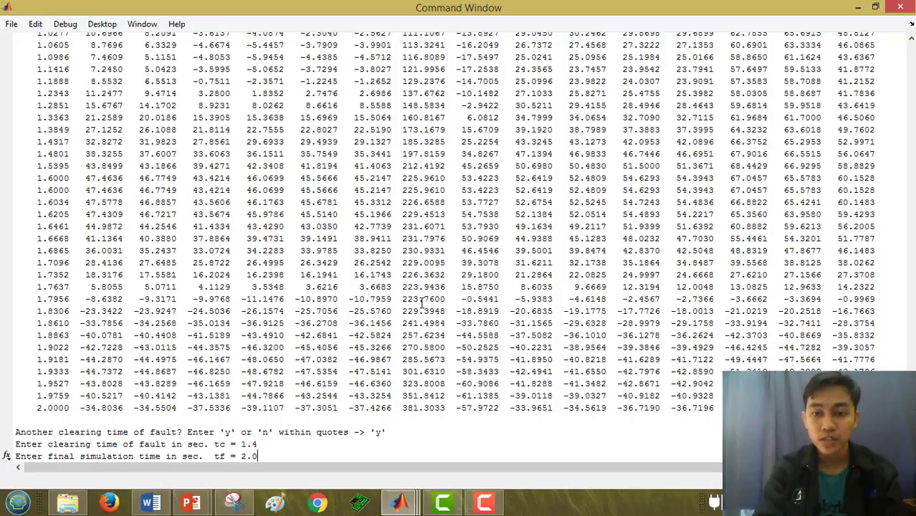
key("Return")
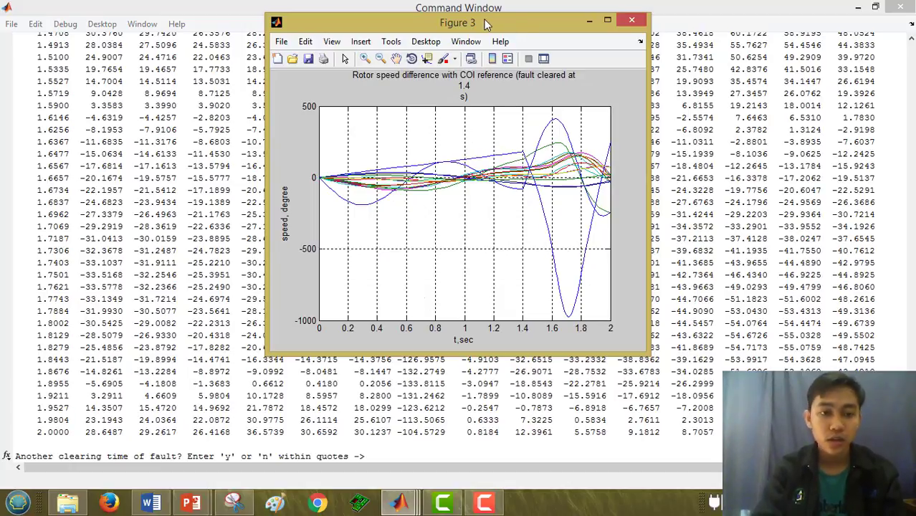
- Spread out the rotor-speed, COI rotor-angle and rotor-angle difference plots for 1.4 s to compare them
left_click_drag(486, 25, 711, 218)
left_click_drag(523, 22, 232, 118)
double_click(233, 118)
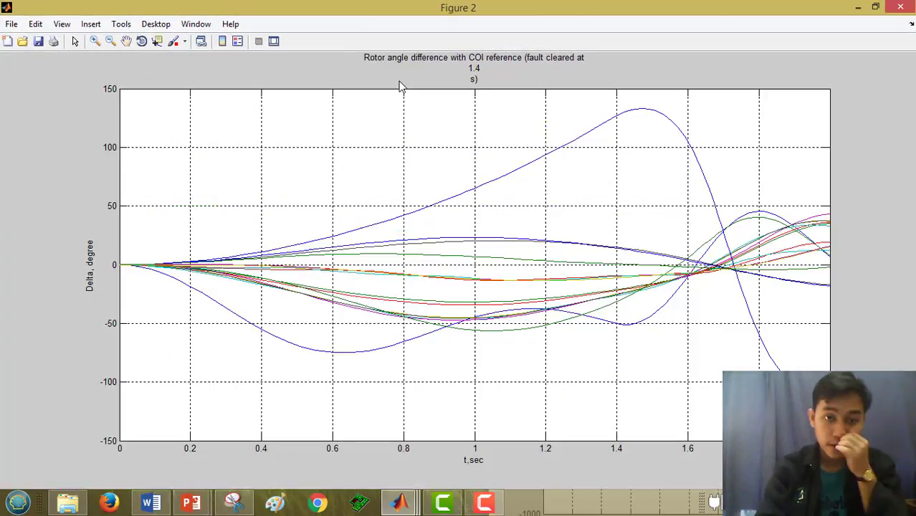
left_click(875, 6)
left_click(509, 26)
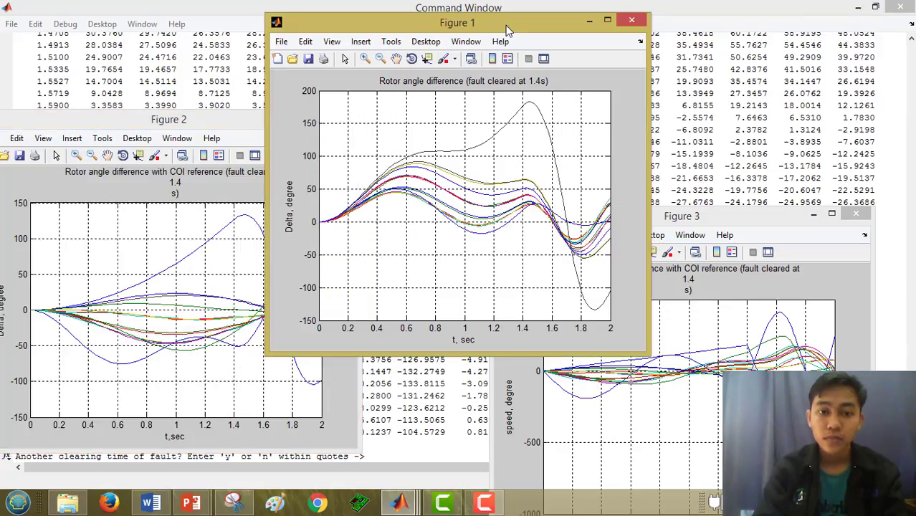
left_click_drag(506, 25, 525, 25)
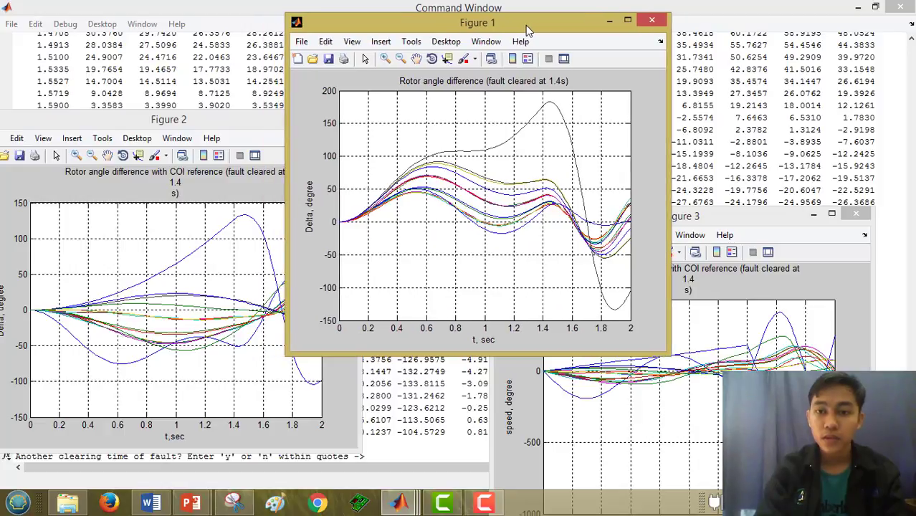
left_click(200, 121)
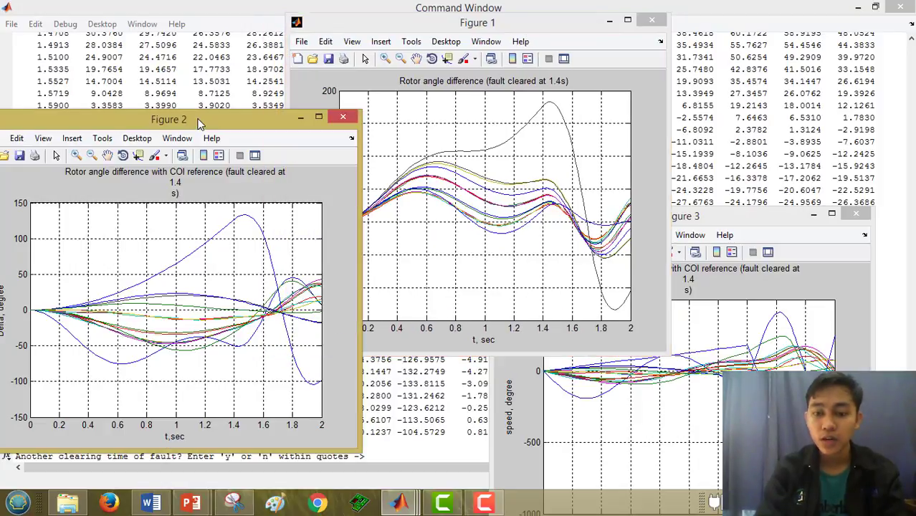
left_click(716, 221)
left_click_drag(716, 221, 708, 147)
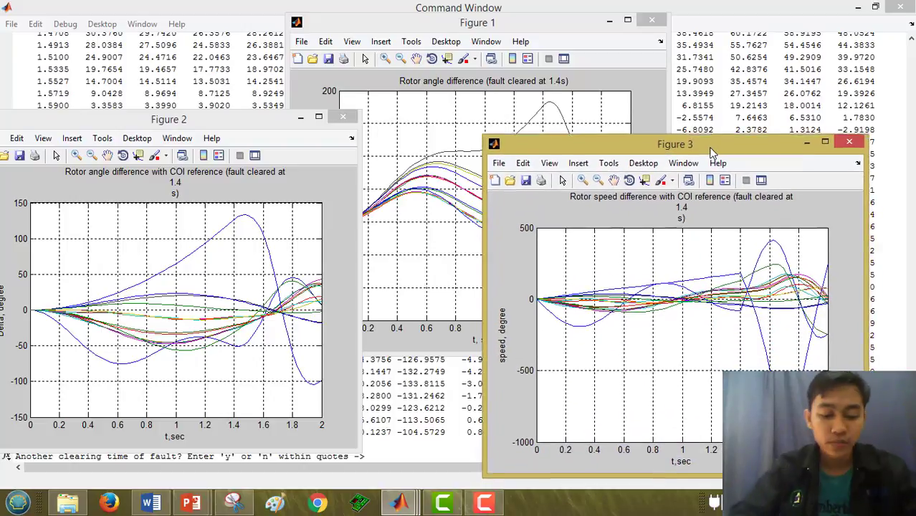
- Close the COI rotor-angle, rotor-angle difference and rotor-speed figures
left_click(343, 119)
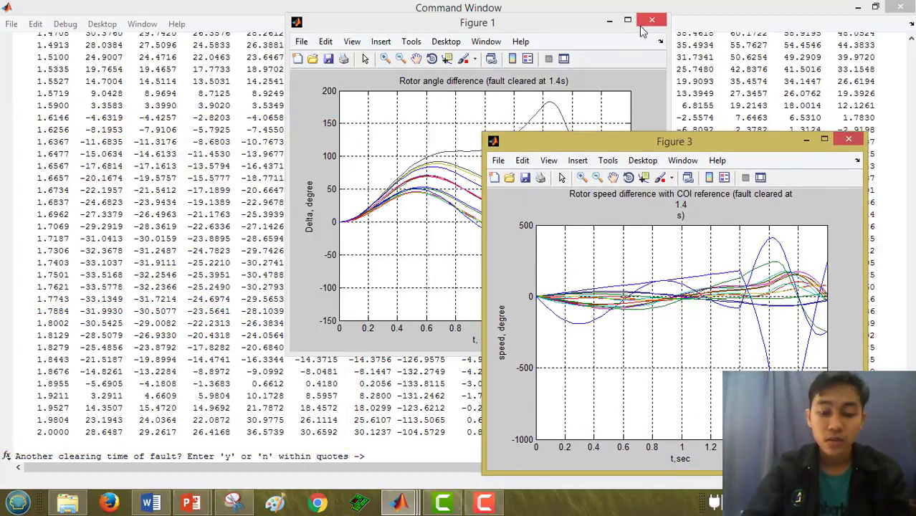
left_click(650, 21)
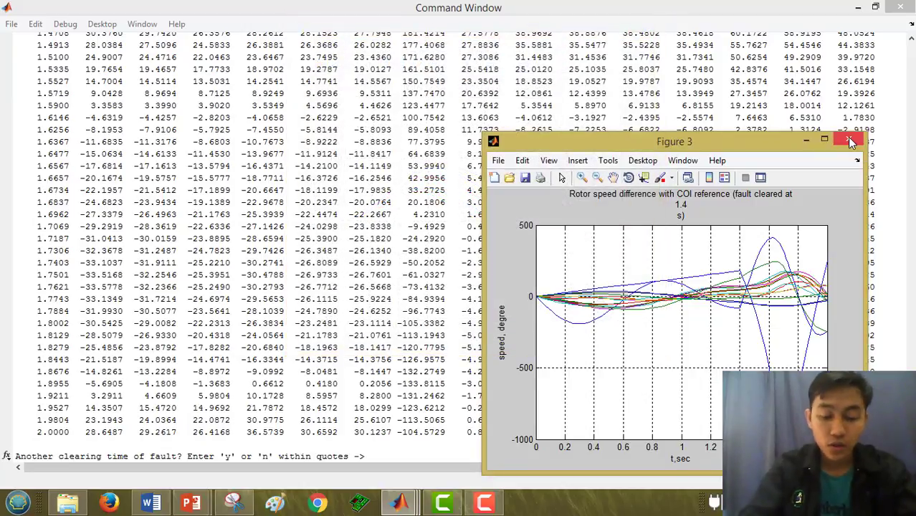
left_click(850, 143)
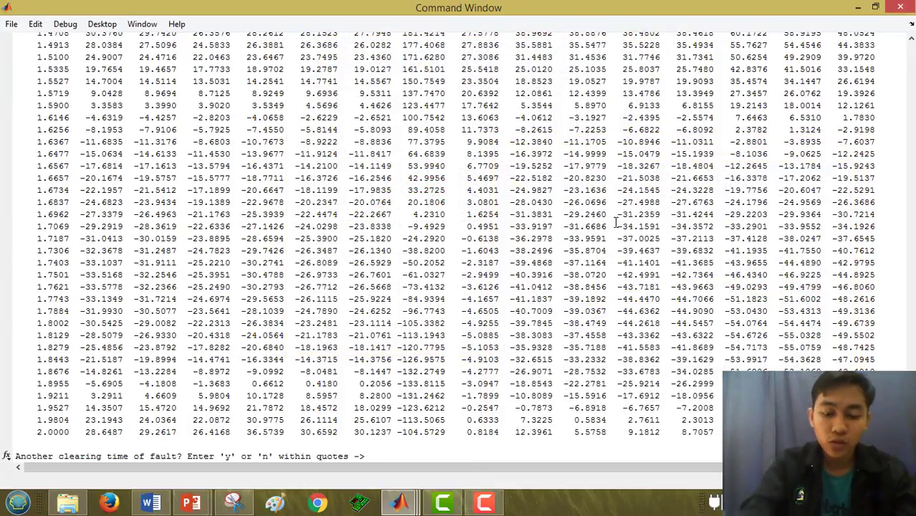
- Answer 'y' to try another clearing time, then rerun with tc = 1.5 and tf = 2.0
type("'")
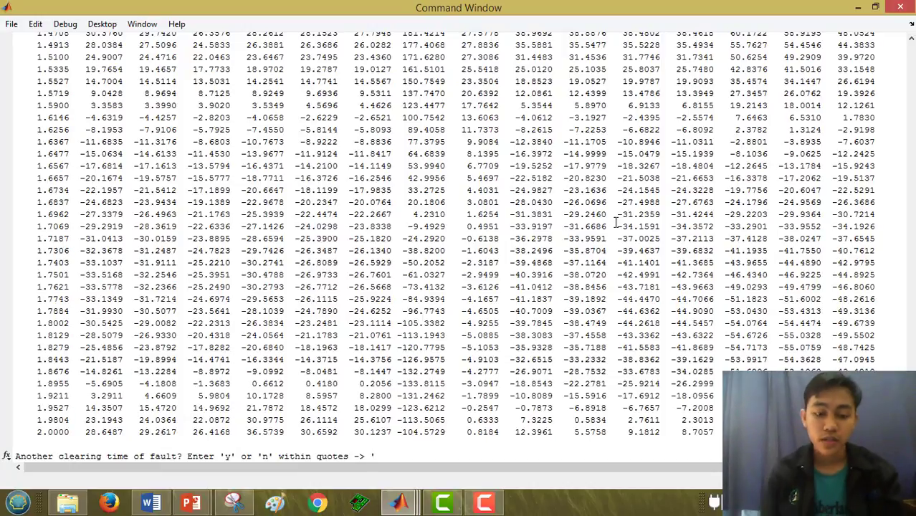
type("y'")
key("Return")
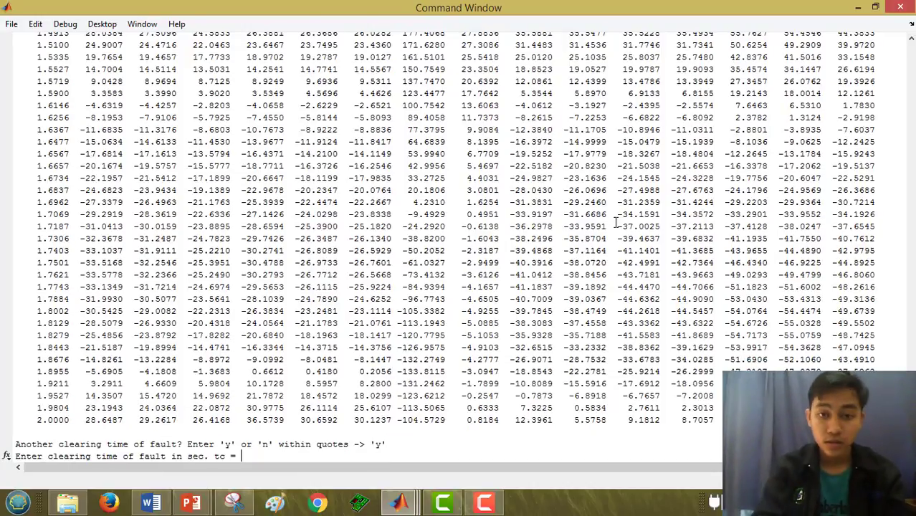
type("1.5")
key("Return")
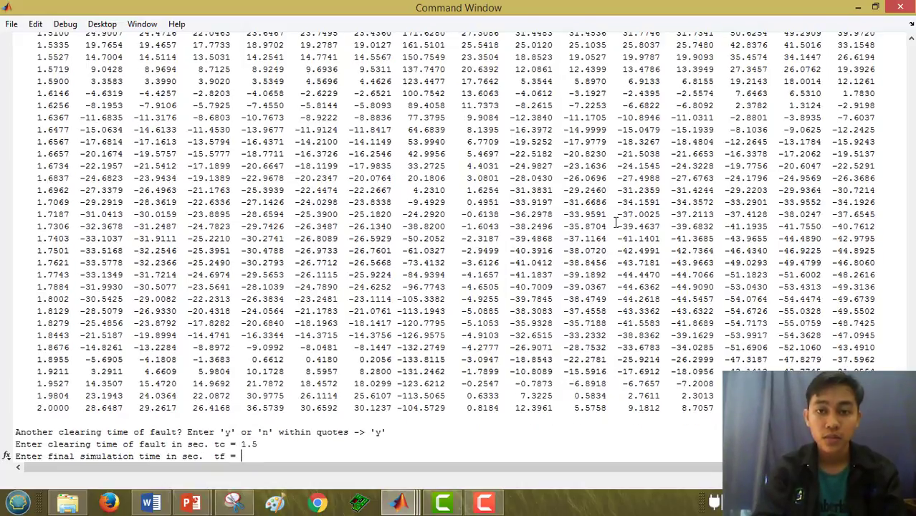
type("2.0")
key("Return")
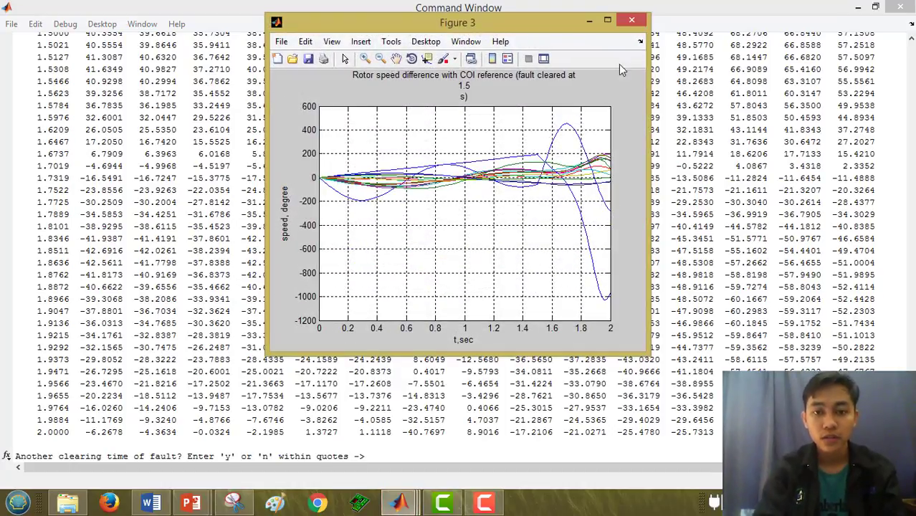
- Arrange Figures 1–3 for 1.5 s side by side, uncovering the numeric output
left_click_drag(511, 29, 699, 171)
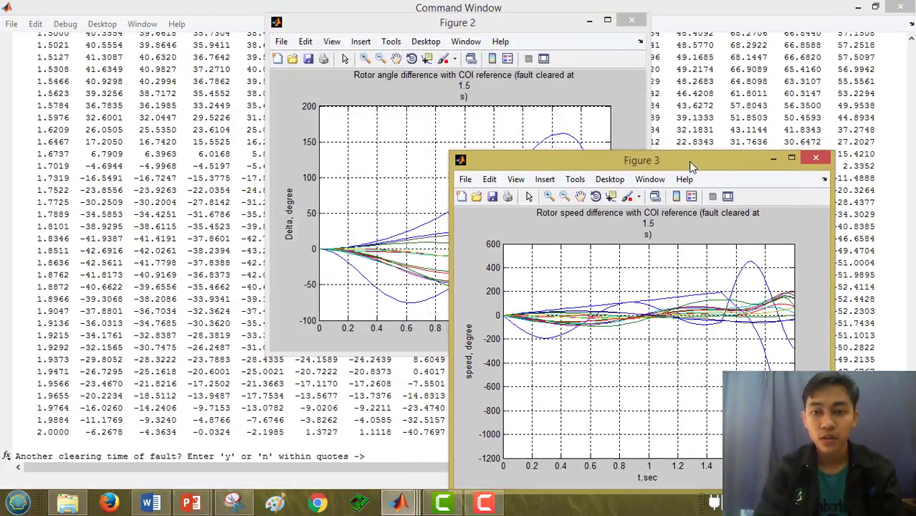
left_click(523, 22)
left_click_drag(523, 23, 341, 137)
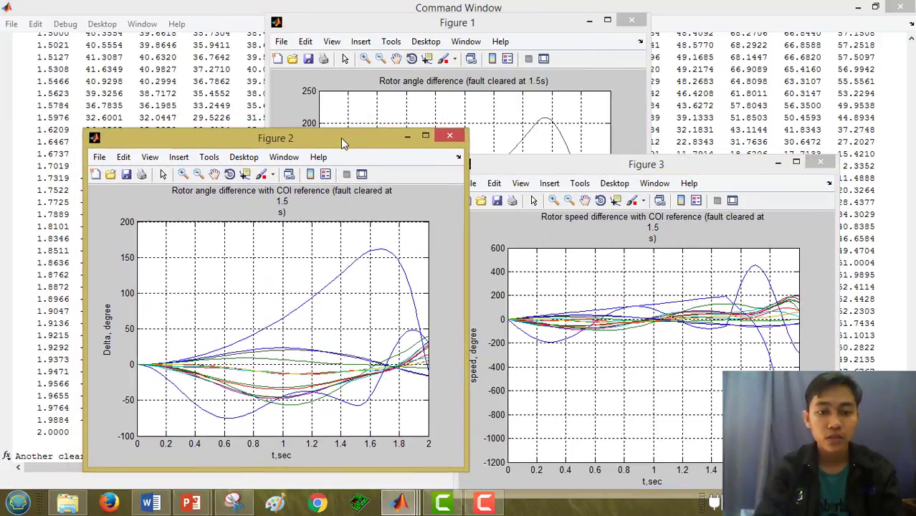
left_click(484, 33)
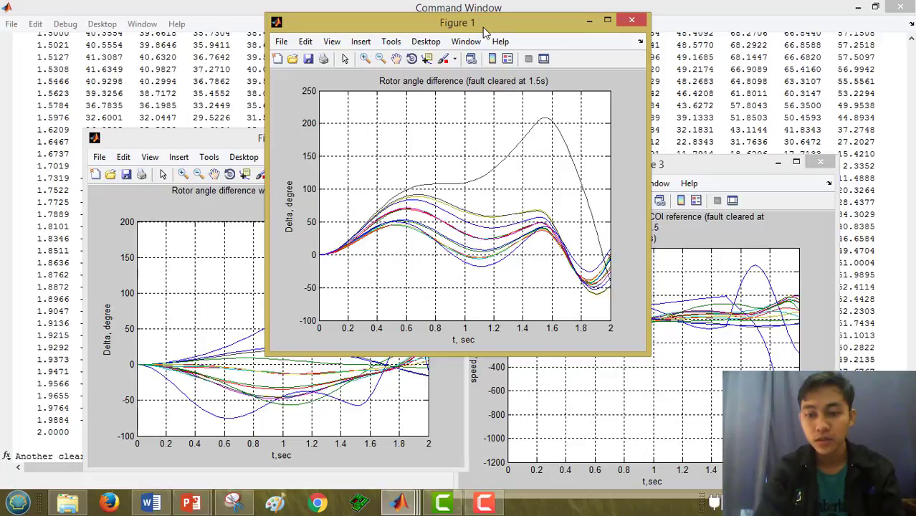
left_click_drag(484, 32, 644, 38)
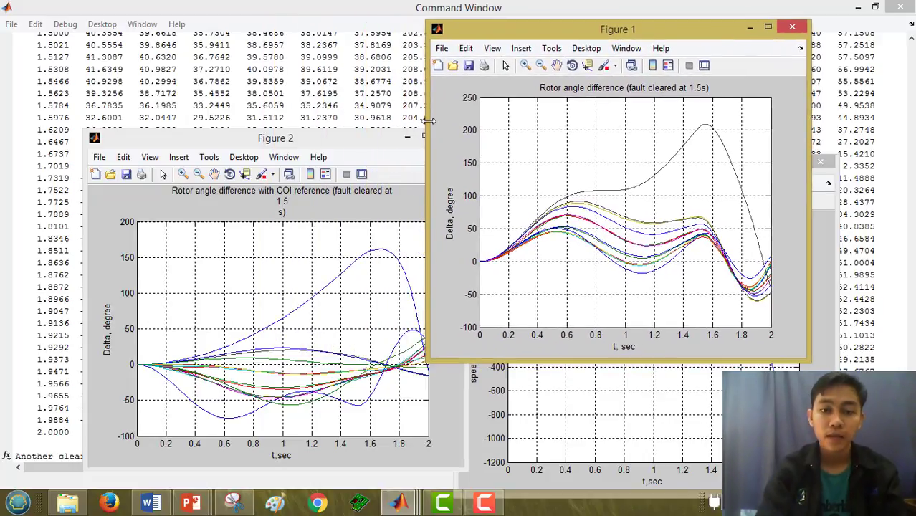
left_click(327, 140)
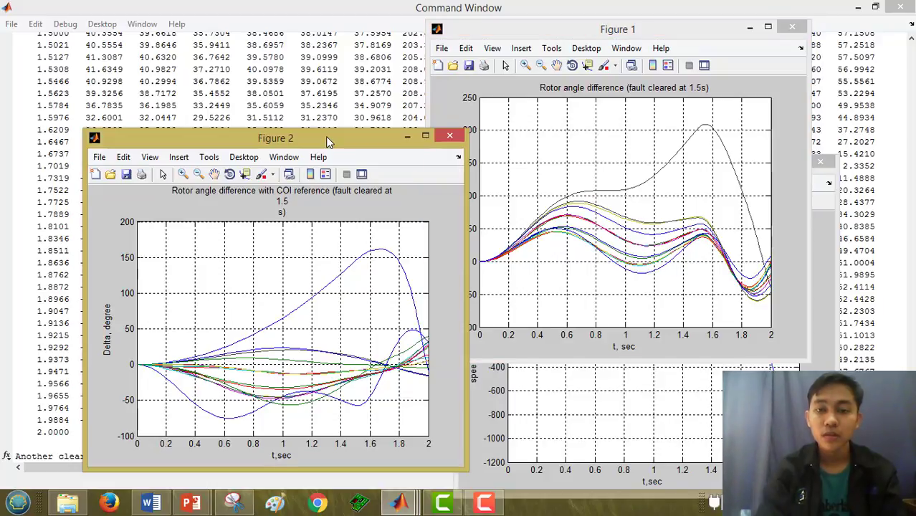
left_click_drag(326, 140, 309, 91)
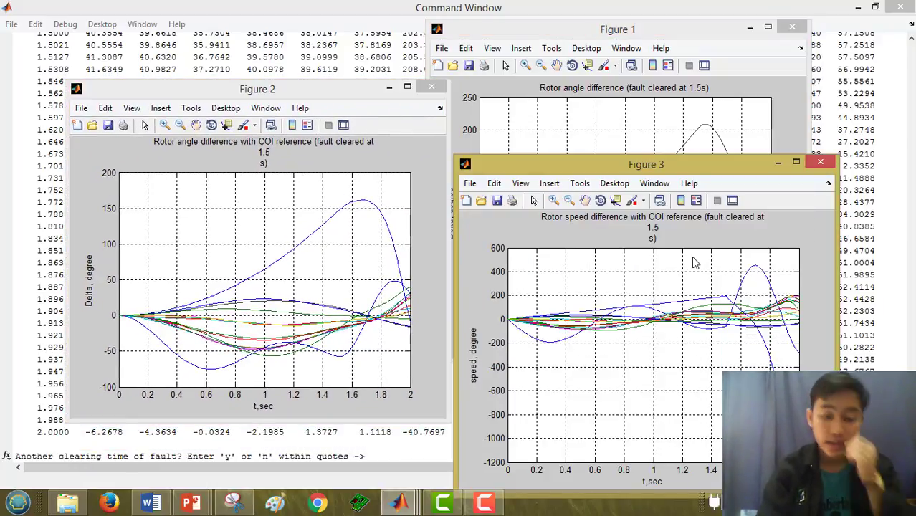
left_click_drag(596, 165, 563, 83)
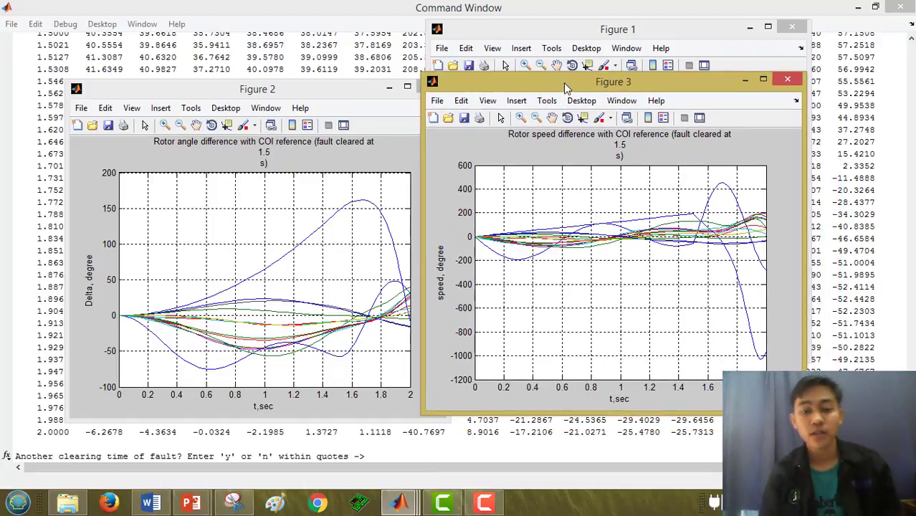
left_click(389, 95)
- Close the Figure 2 rotor-angle, Figure 3 rotor-speed and Figure 1 rotor-angle plots
left_click(432, 87)
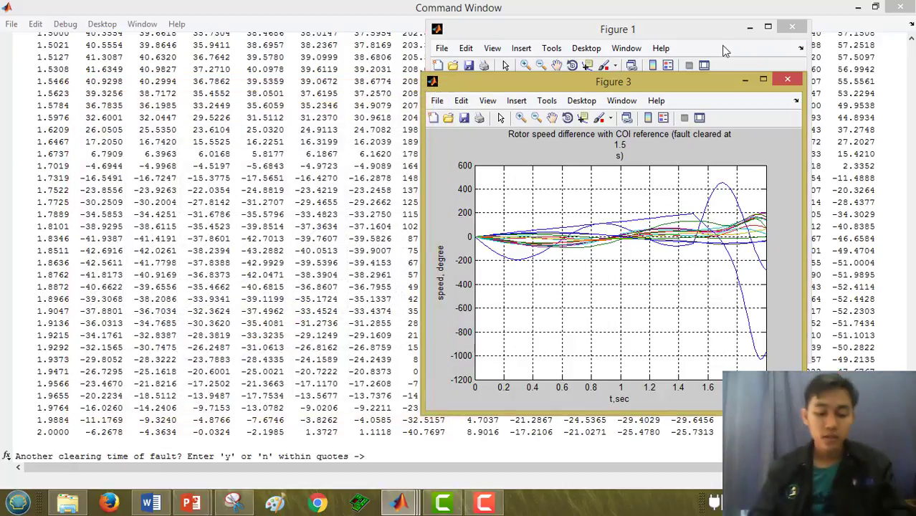
left_click(786, 82)
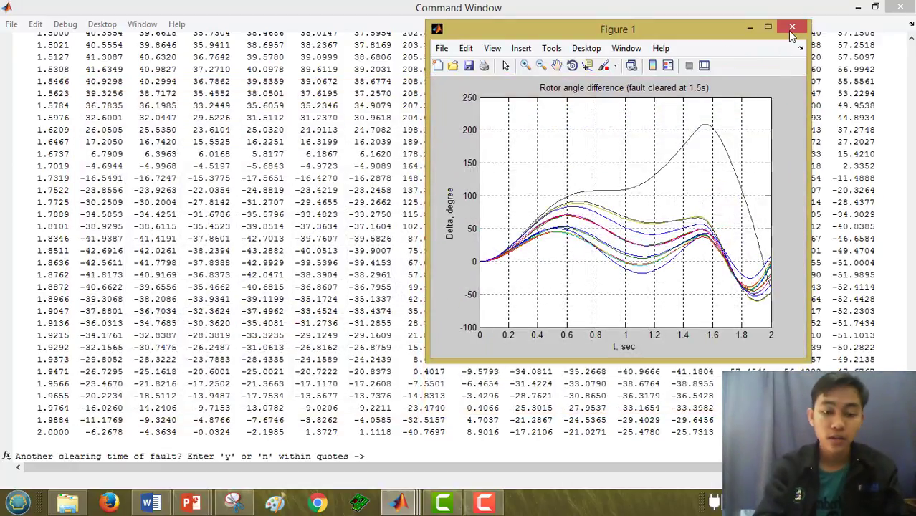
left_click(791, 30)
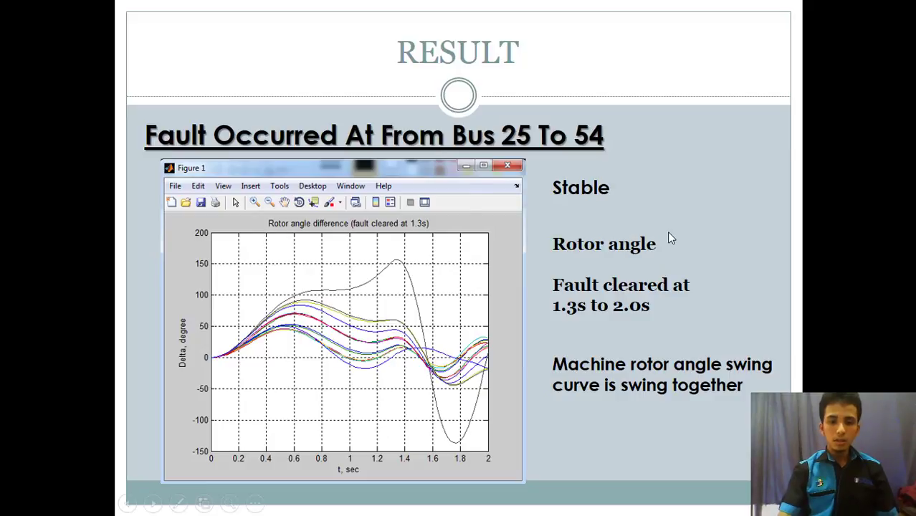
- Advance past the 1.3 s COI rotor-angle and rotor-speed slides to the 1.4 s Marginally stable slide
key("Right")
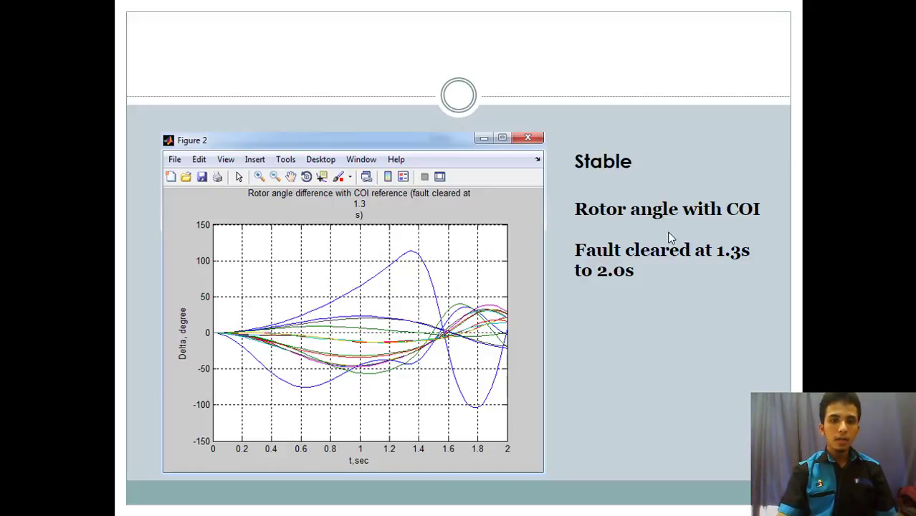
key("Right")
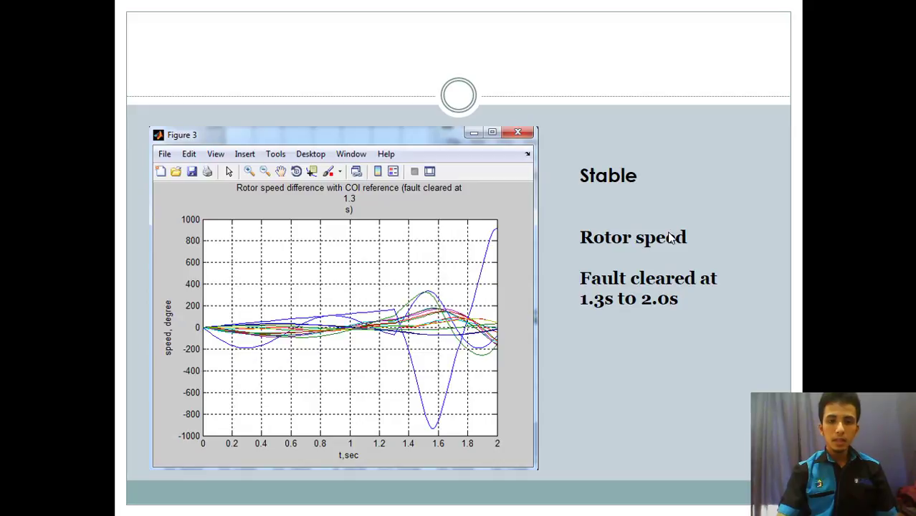
left_click(670, 238)
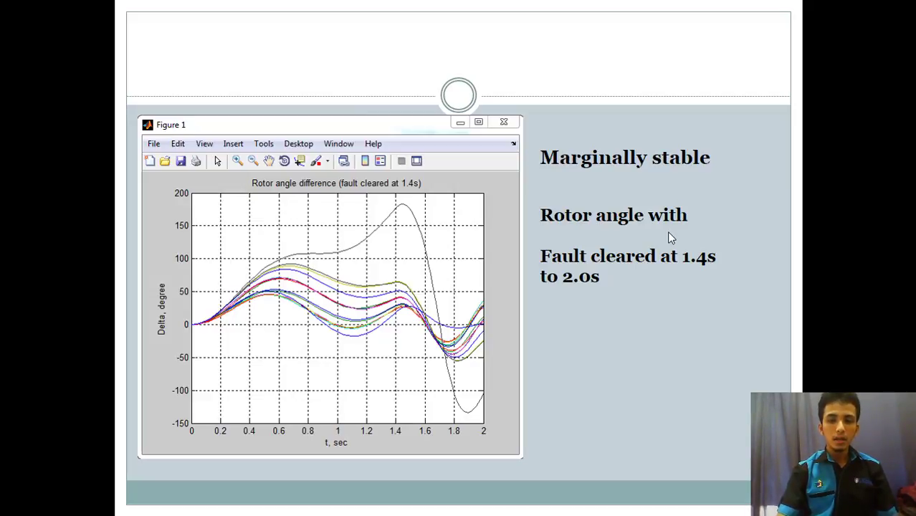
- Advance past the 1.4 s COI rotor-angle and rotor-speed slides to the 1.5 s Marginally Unstable slide
key("Right")
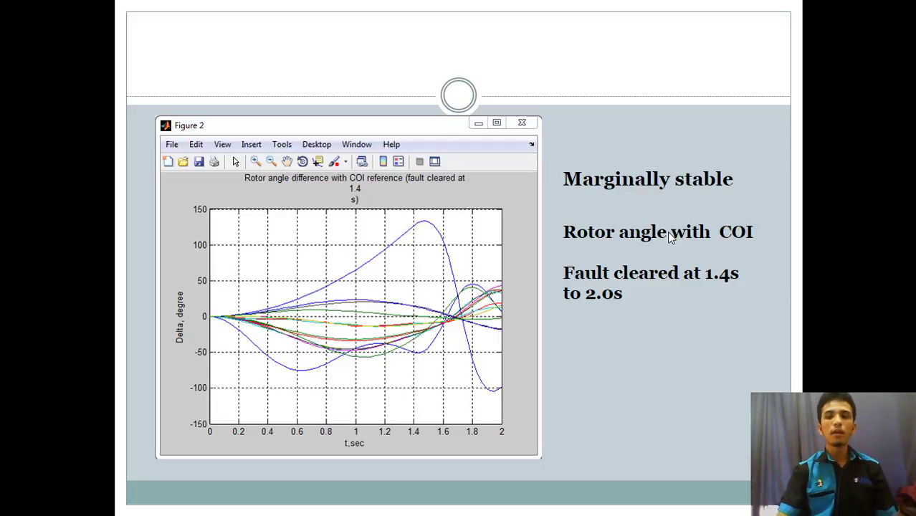
left_click(667, 230)
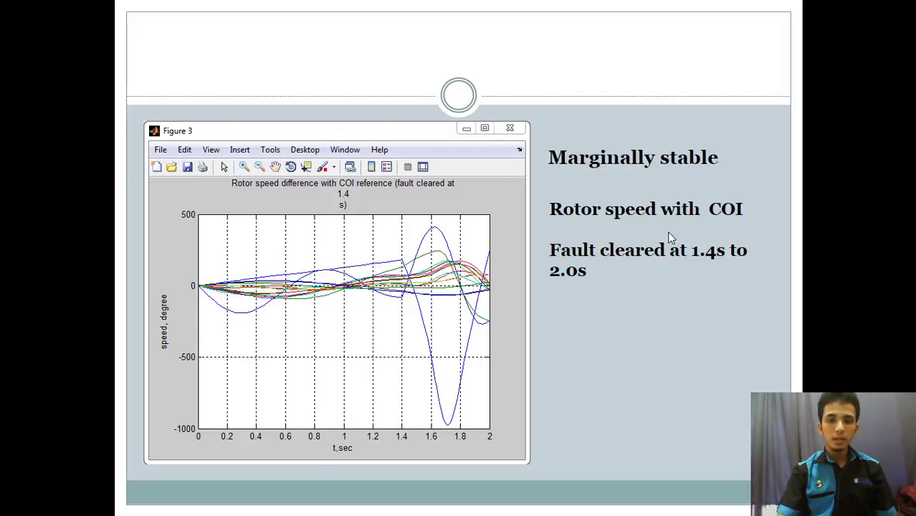
left_click(669, 236)
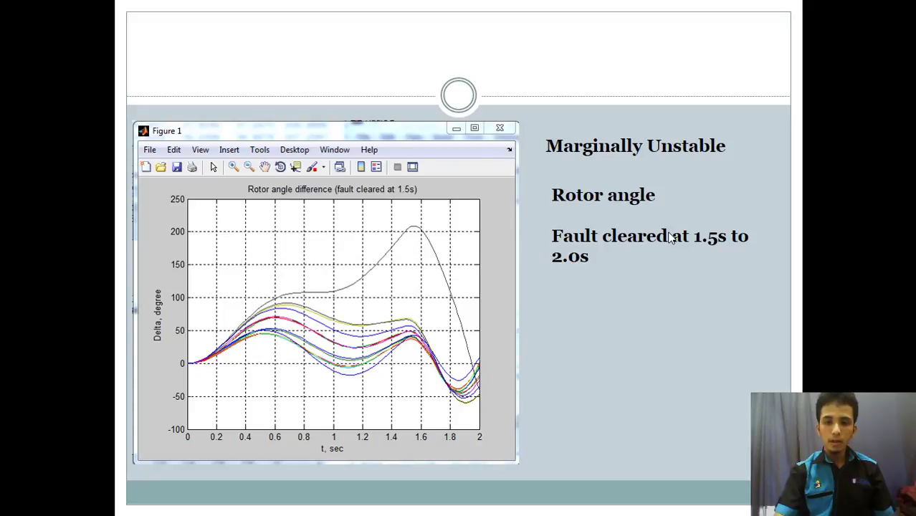
- Advance past the 1.5 s COI rotor-angle and rotor-speed slides to the 1.6 s Unstable rotor-angle slide
left_click(670, 238)
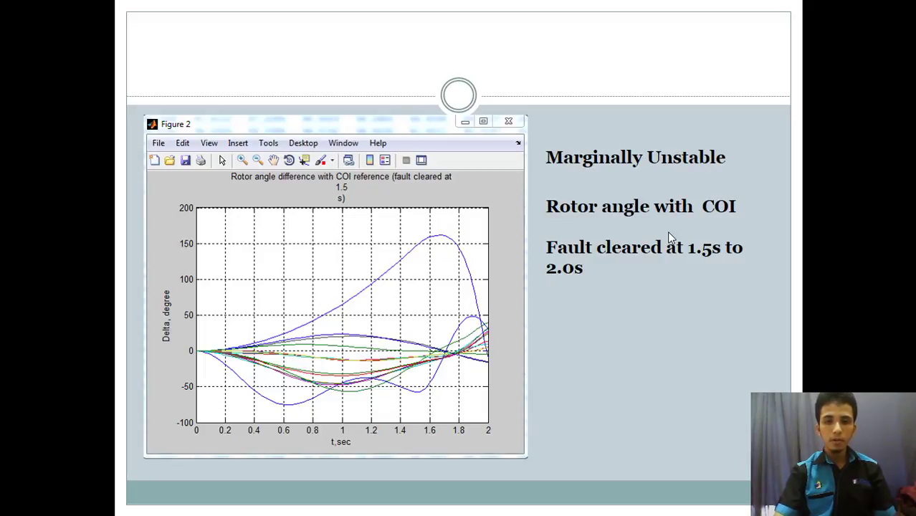
left_click(667, 231)
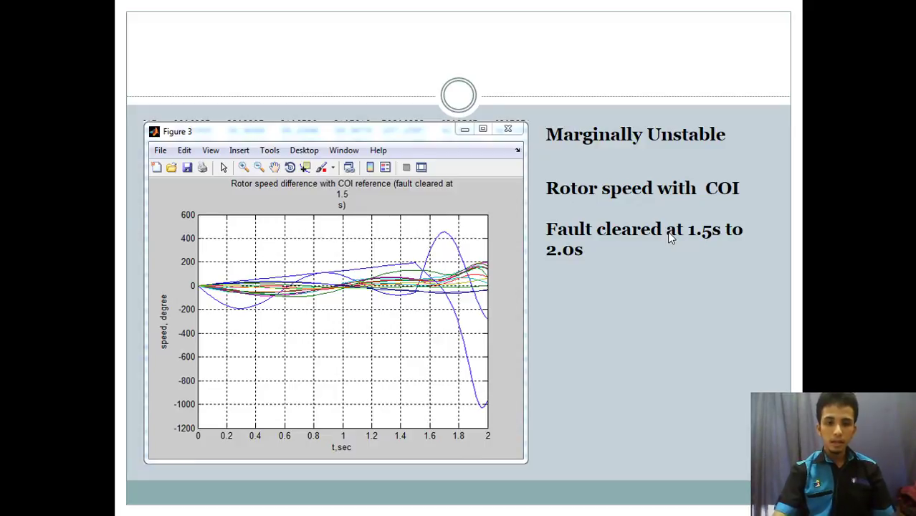
left_click(668, 232)
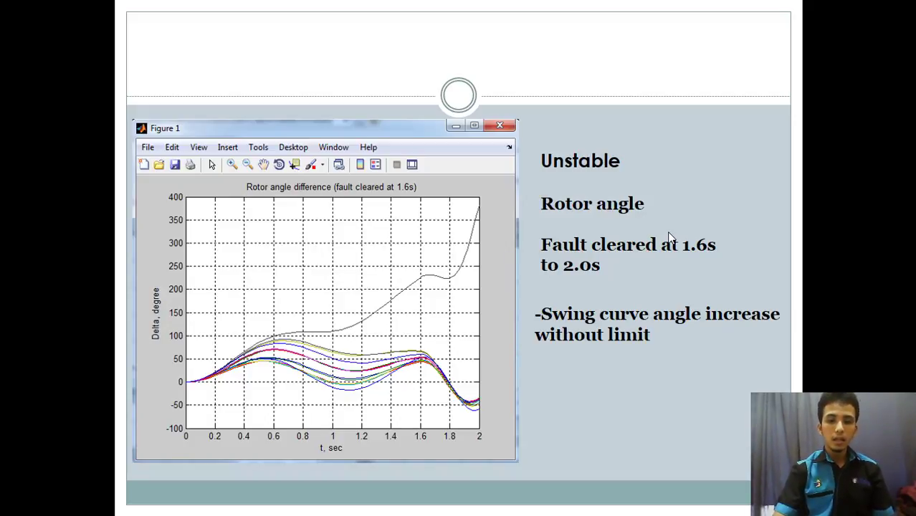
- Advance through the 1.6 s COI rotor-angle slide and settle on the final 1.6 s rotor-speed slide
left_click(670, 238)
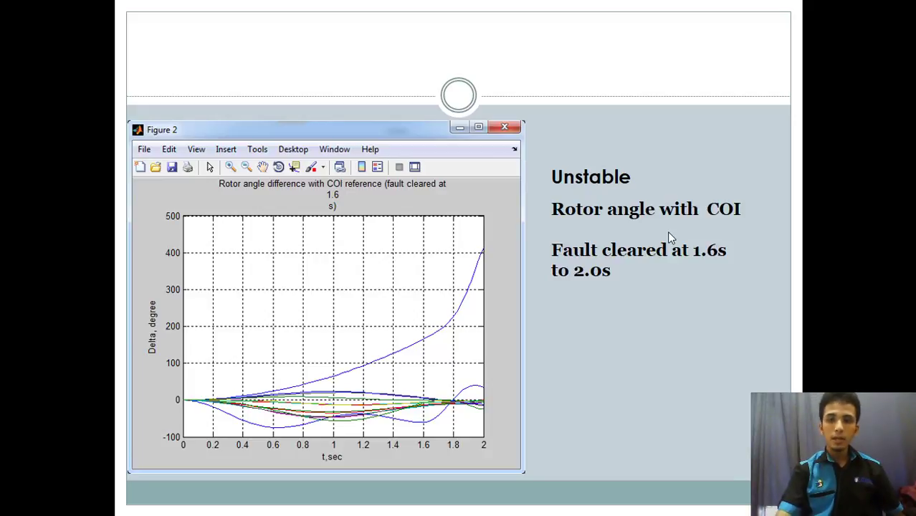
left_click(668, 231)
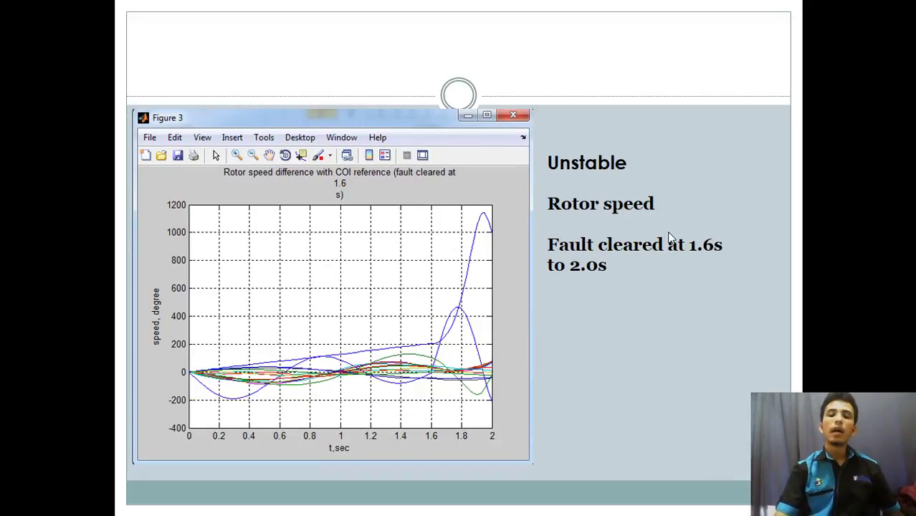
left_click(668, 230)
key("Left")
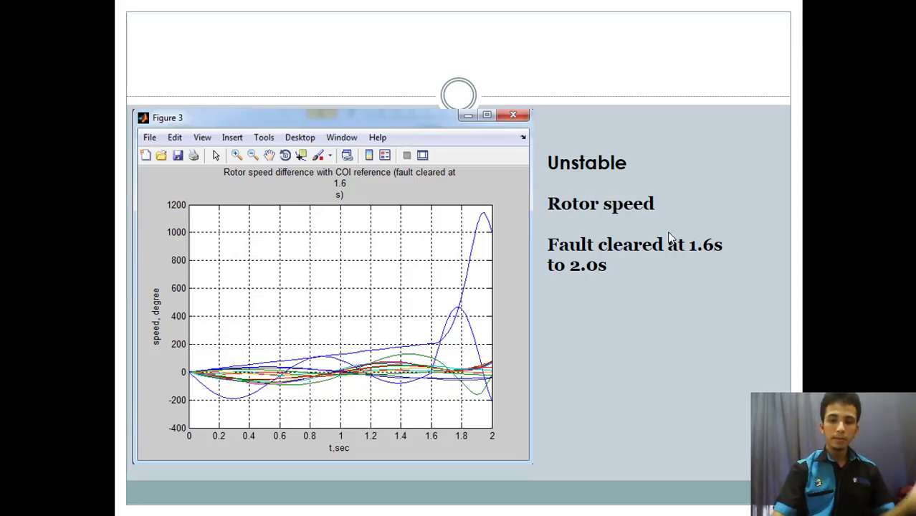